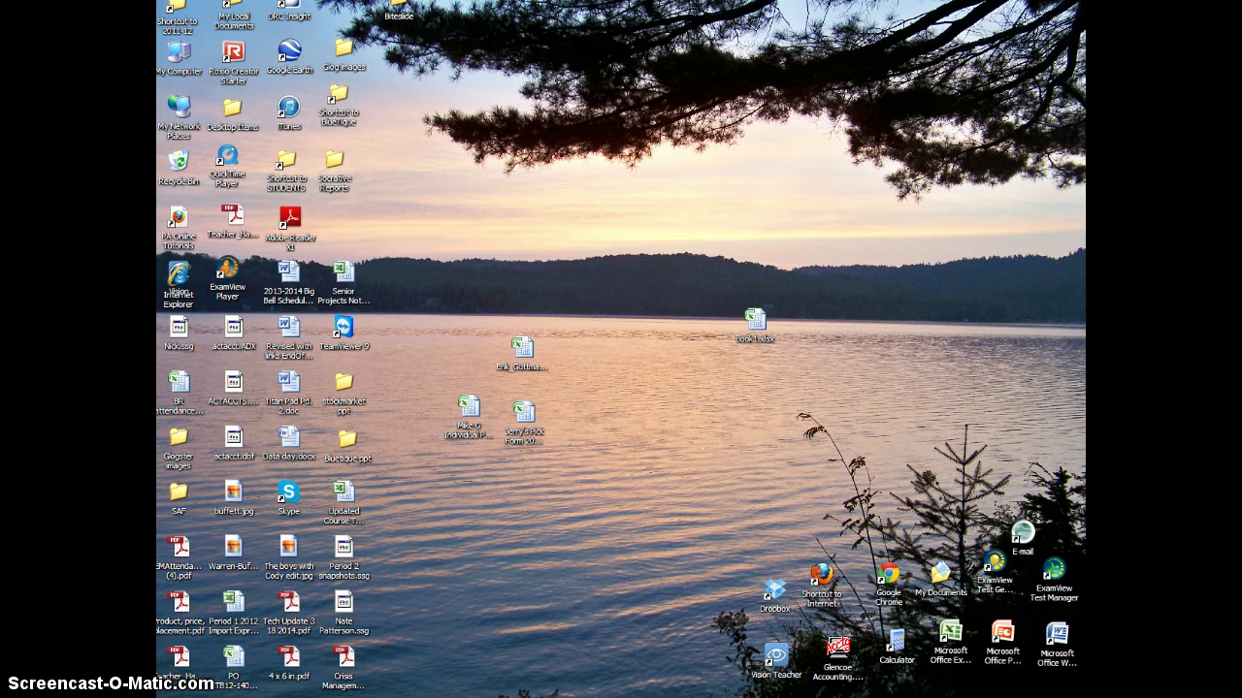
Open My Documents and switch to the J: network drive
key(super)
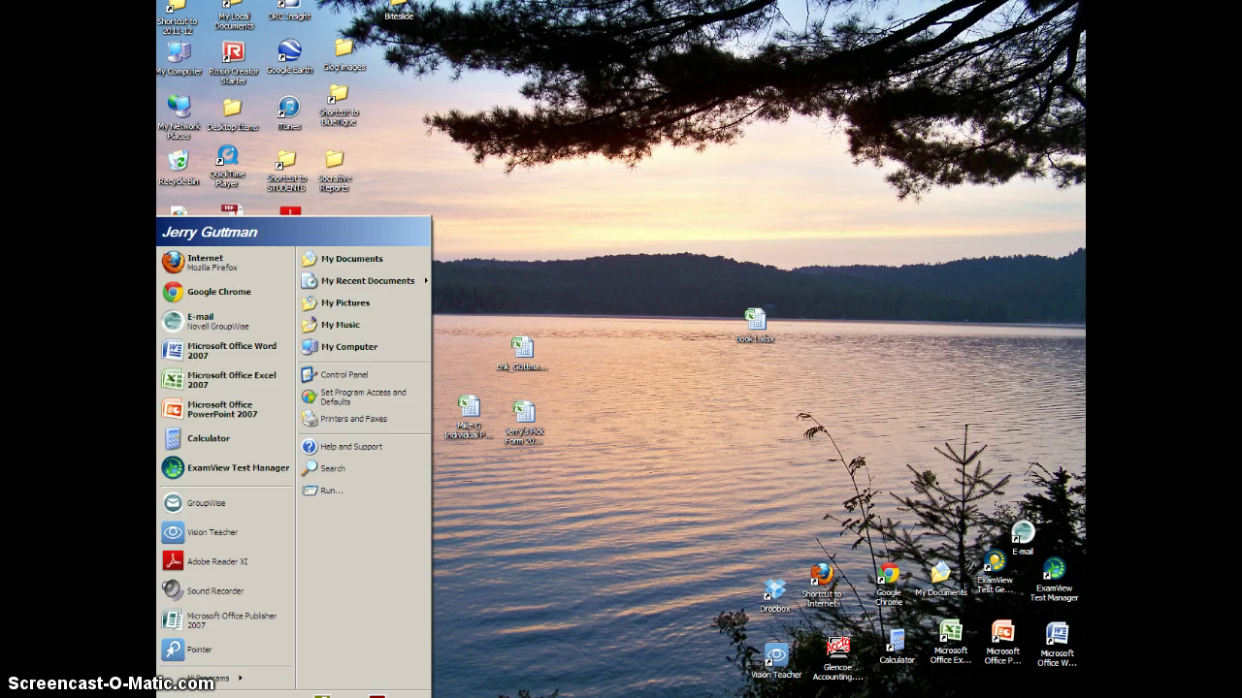
click(357, 261)
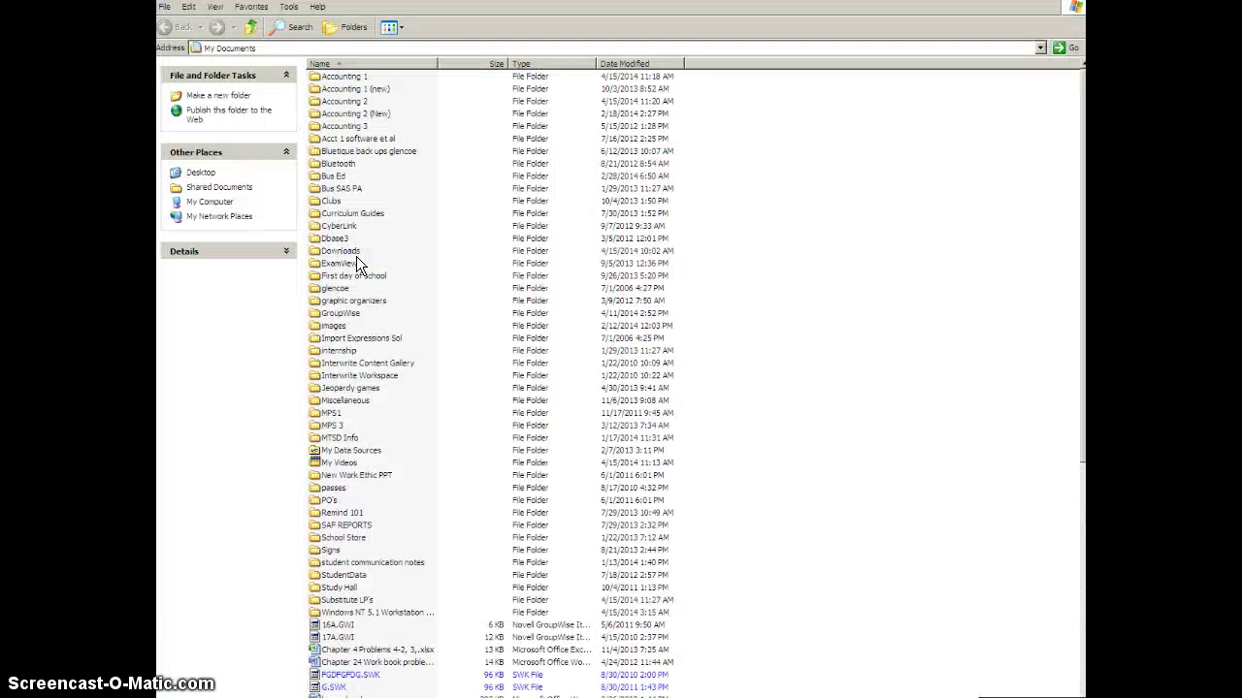
click(1040, 47)
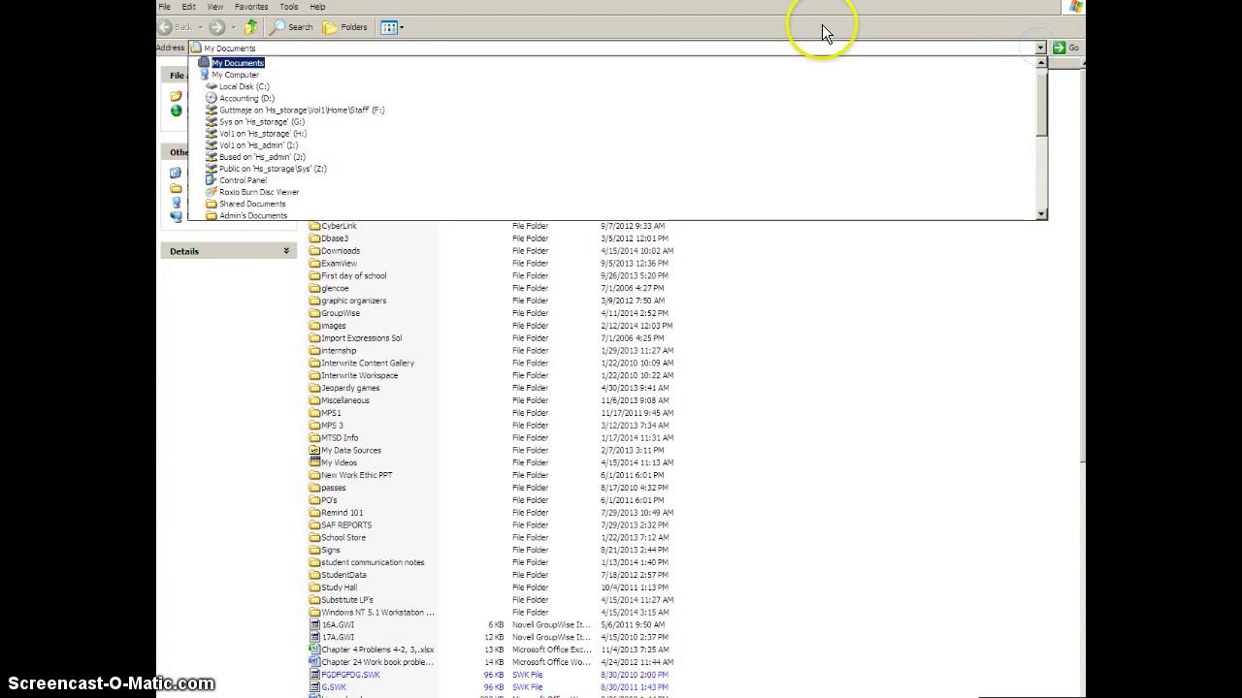
click(277, 158)
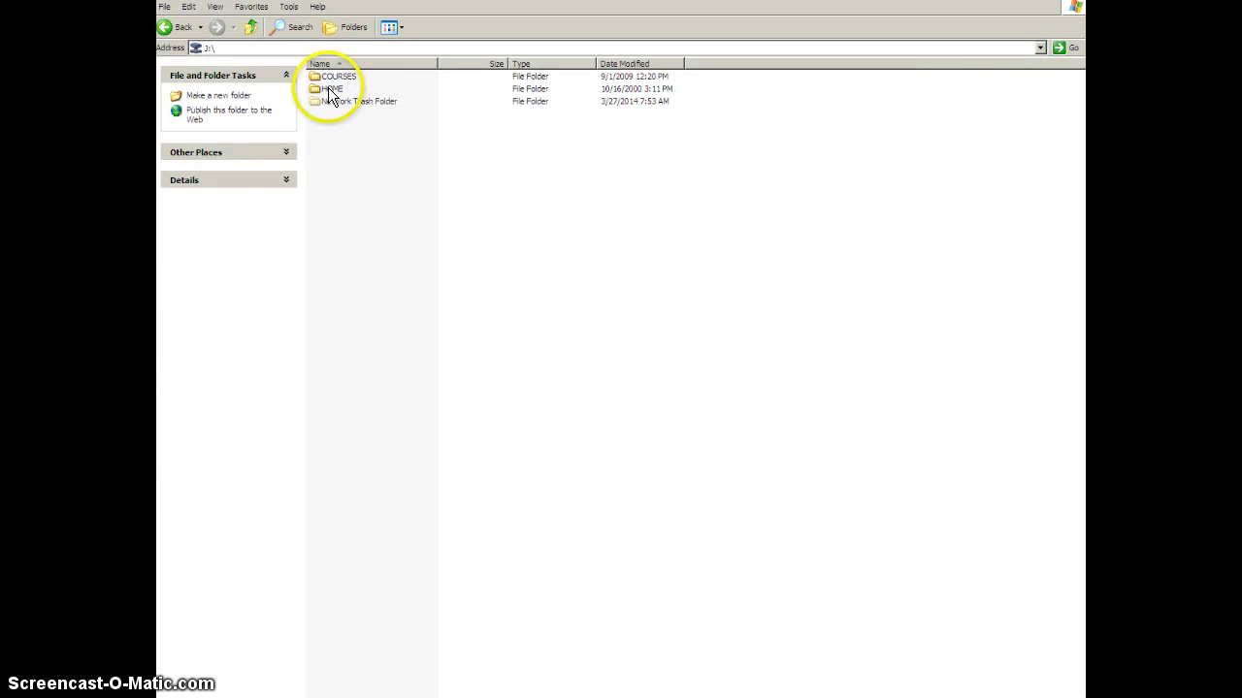
Open HOME > Shared > Common > Acct1 > Chapter 16 and right-click the Ch 16 Problems folder
double_click(328, 87)
click(333, 77)
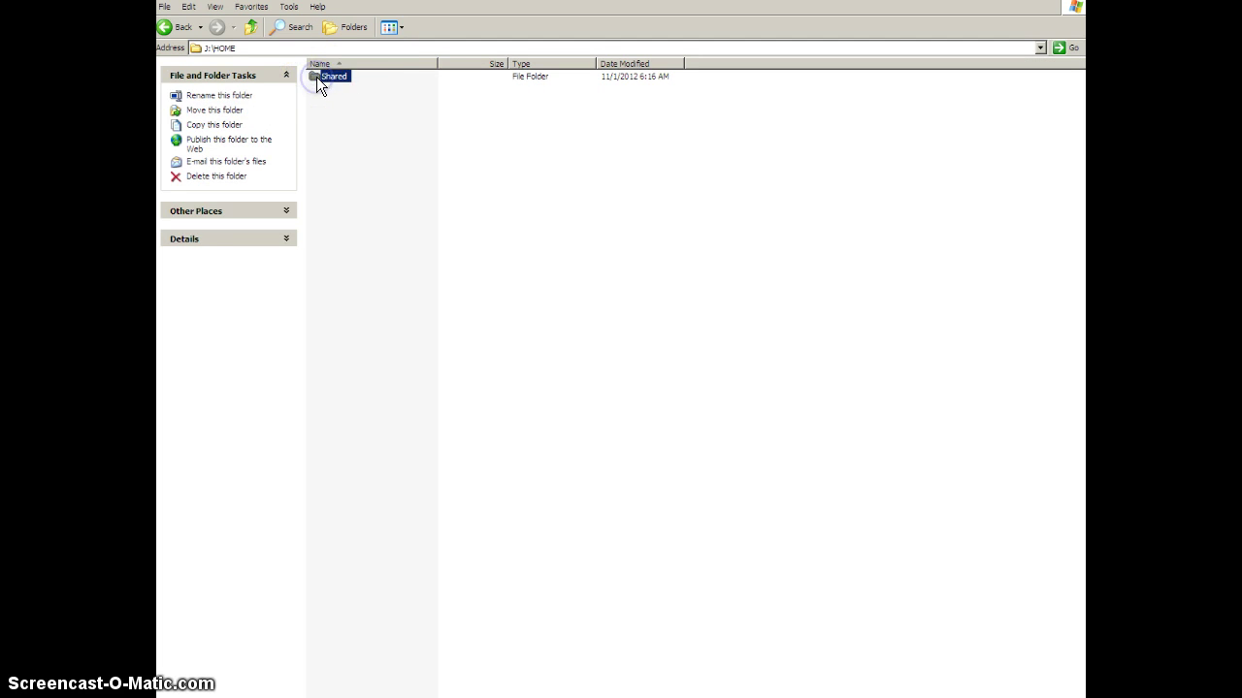
double_click(317, 78)
double_click(316, 76)
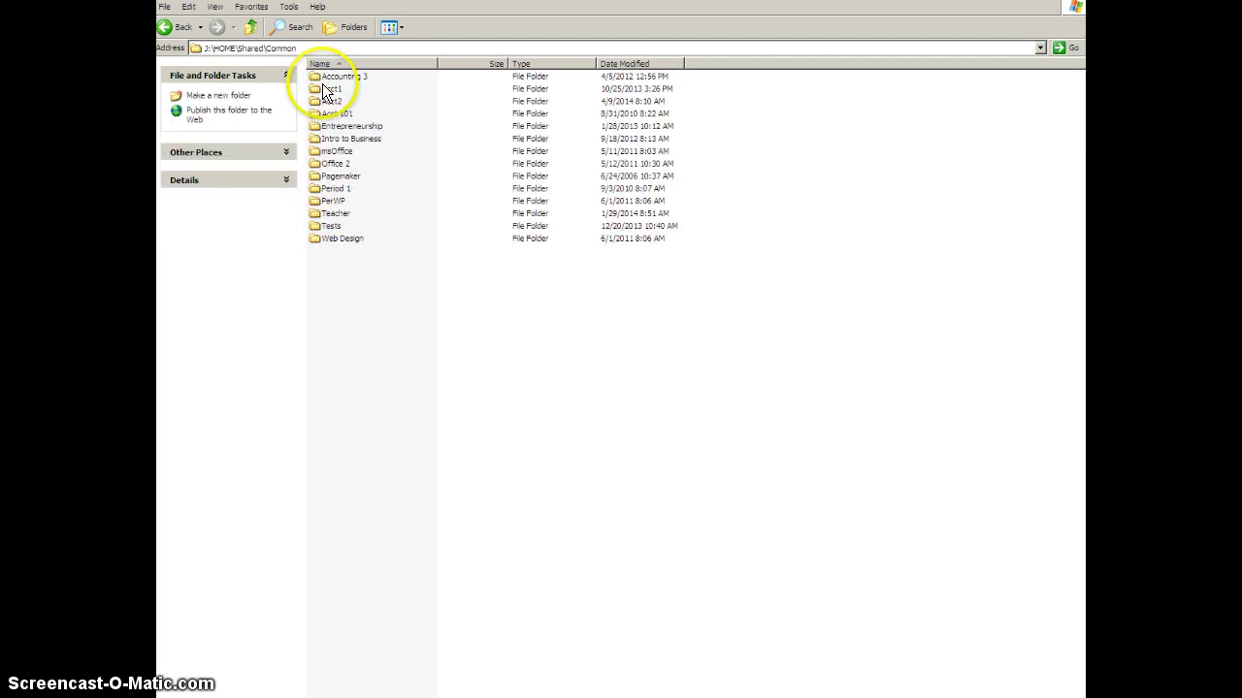
double_click(328, 88)
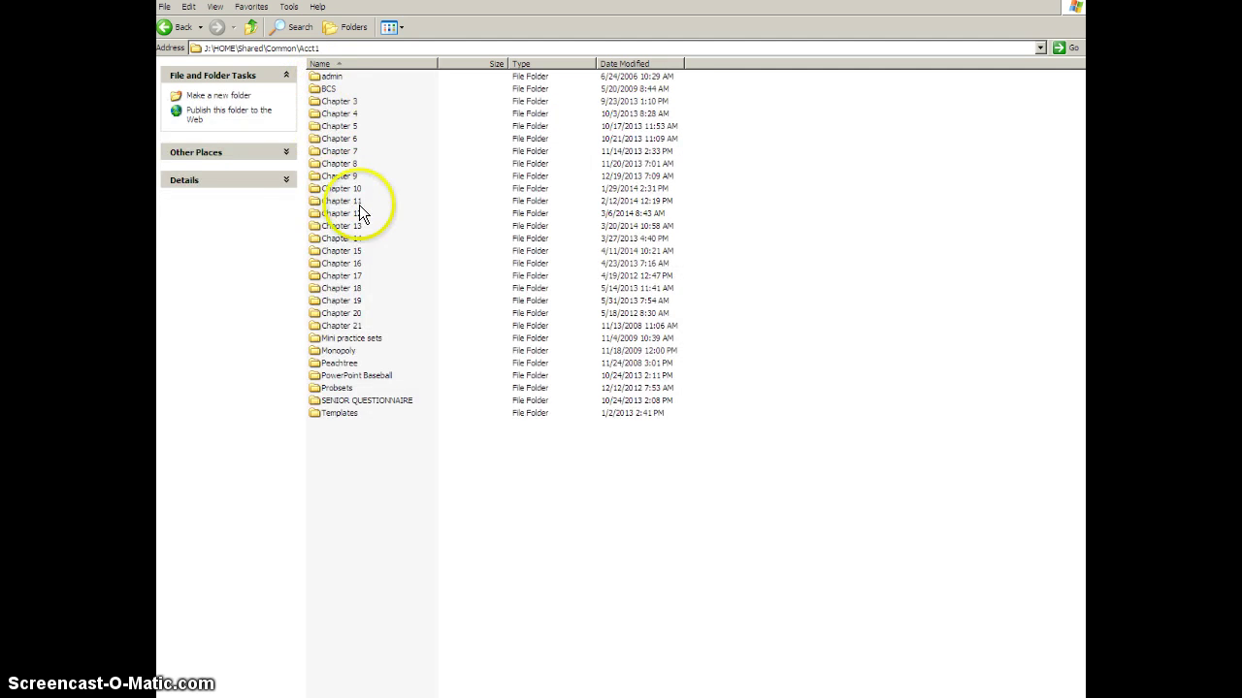
double_click(337, 265)
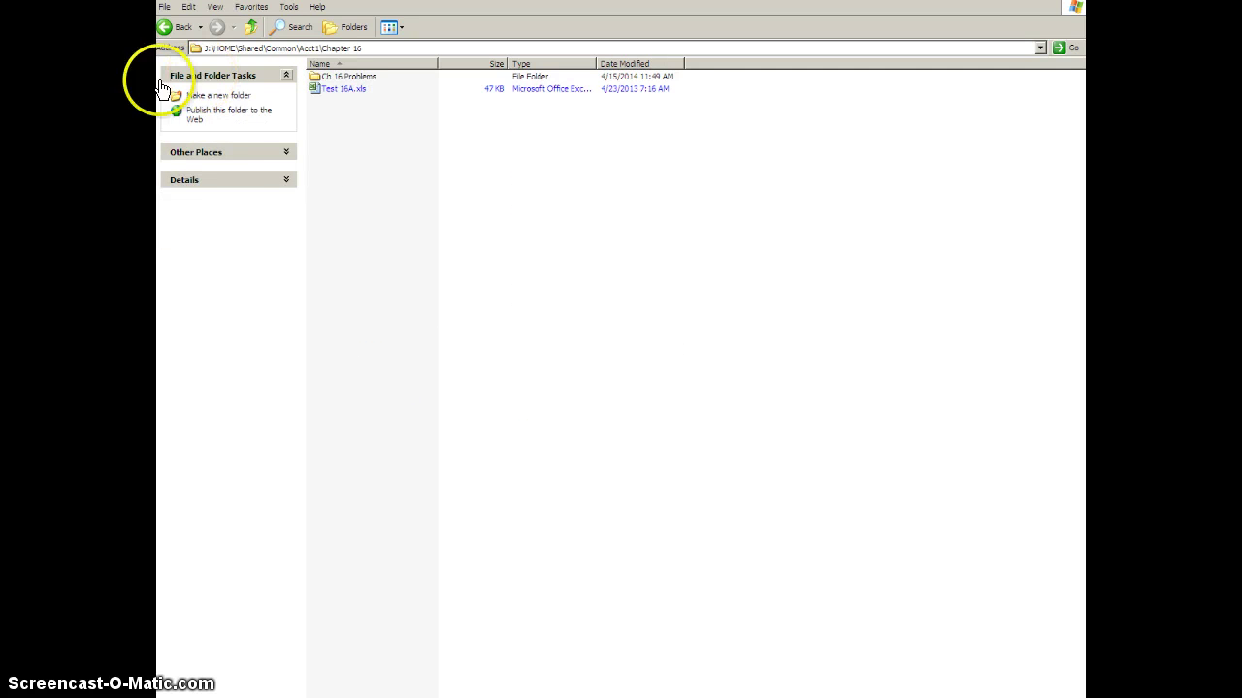
click(374, 77)
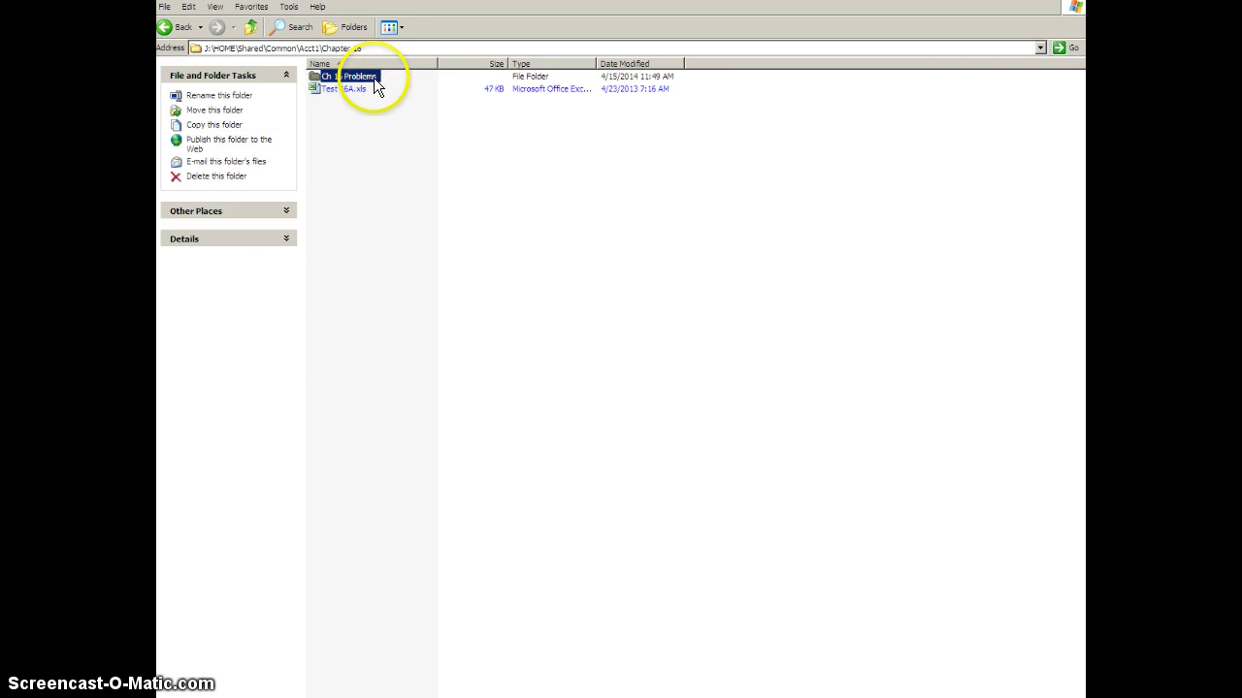
right_click(375, 81)
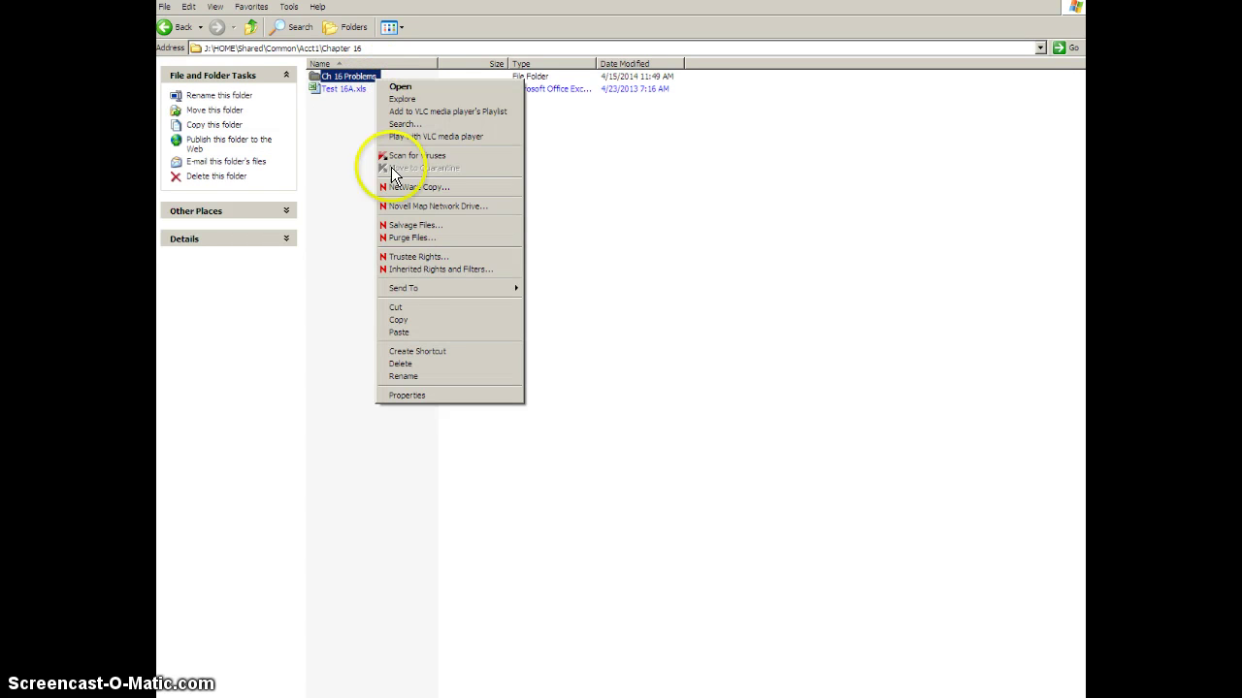
Copy the Ch 16 Problems folder and paste it into F:\Accounting 1\Chapter 16
click(408, 319)
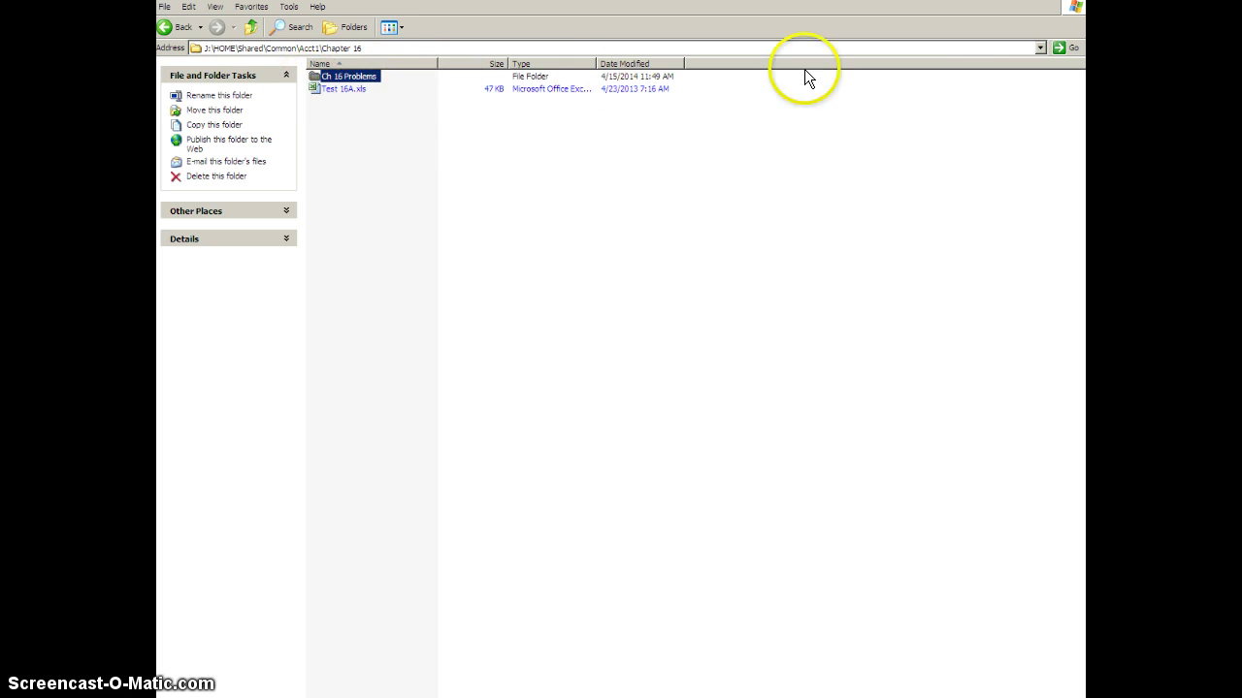
click(1031, 47)
click(1038, 48)
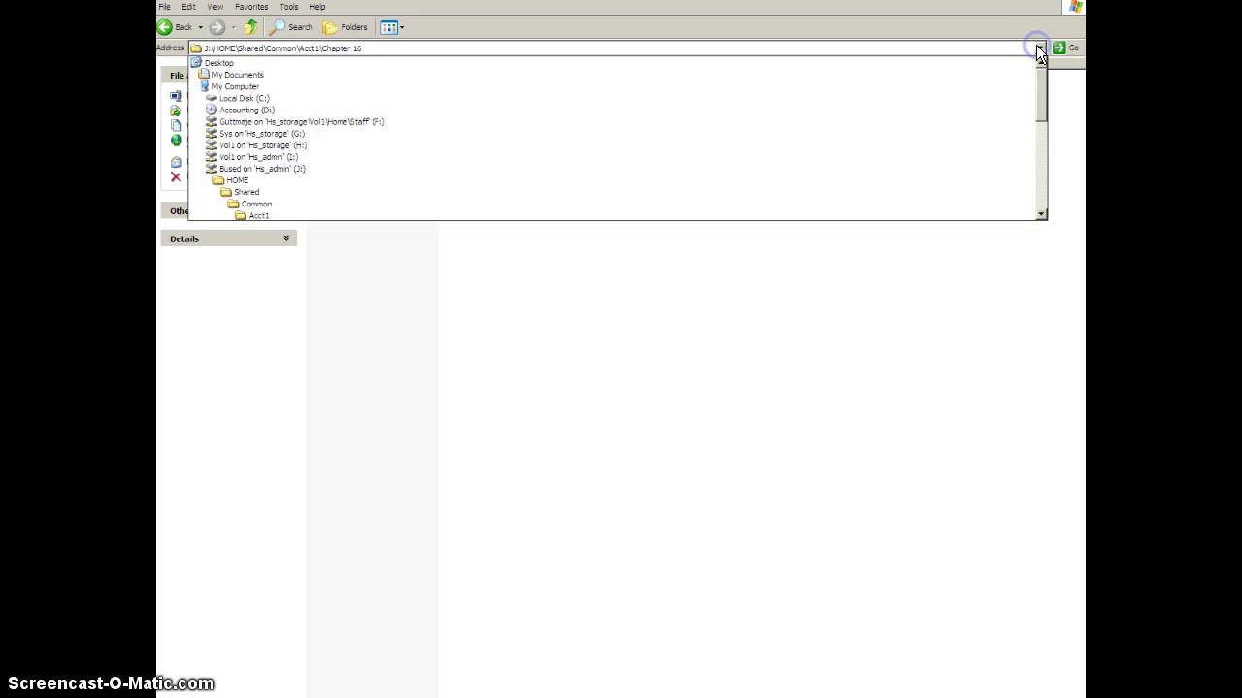
click(351, 124)
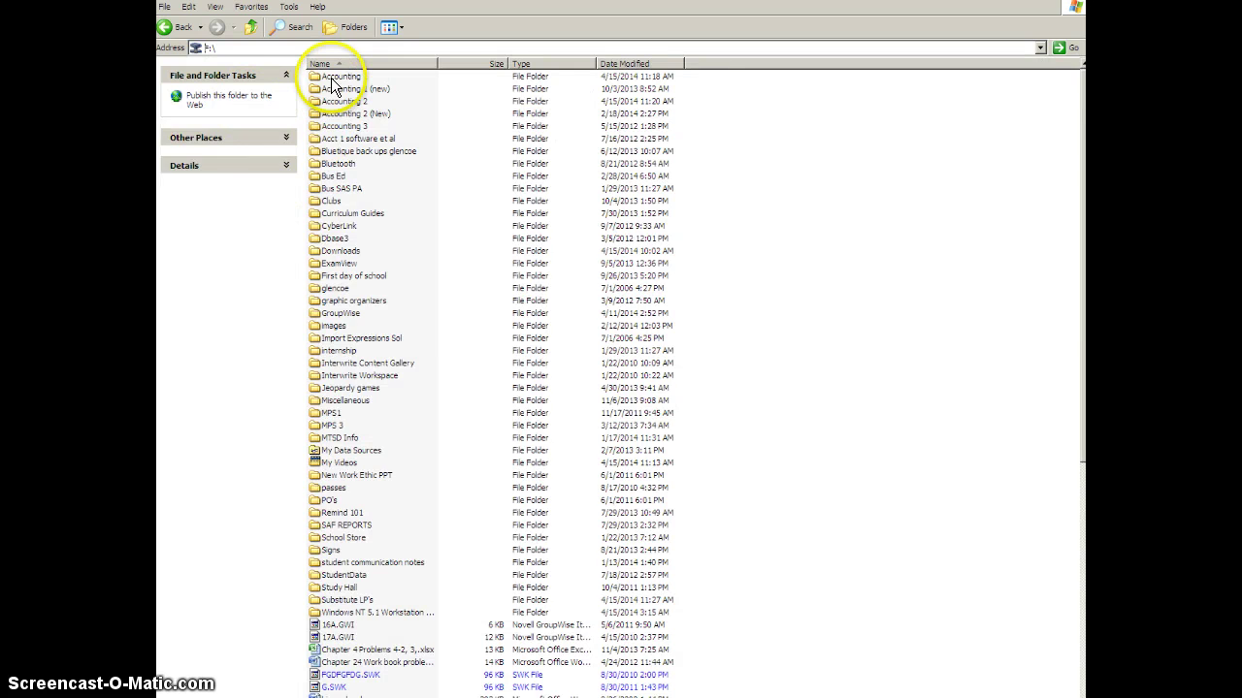
double_click(331, 78)
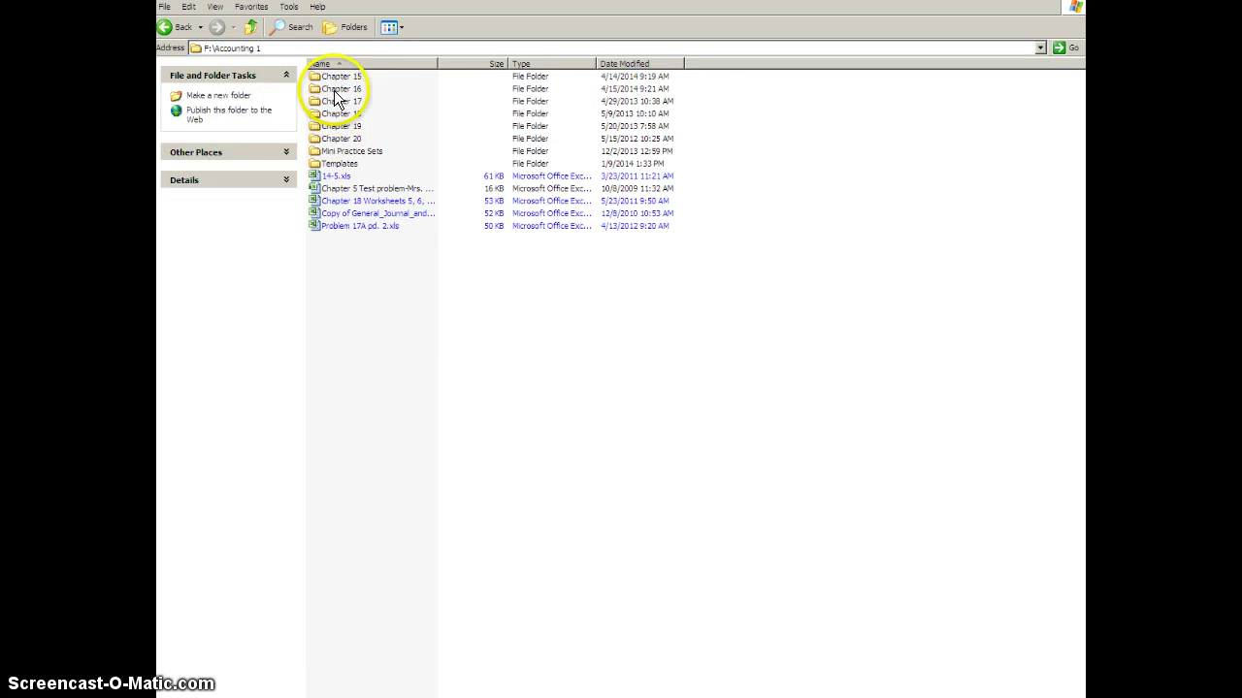
double_click(335, 88)
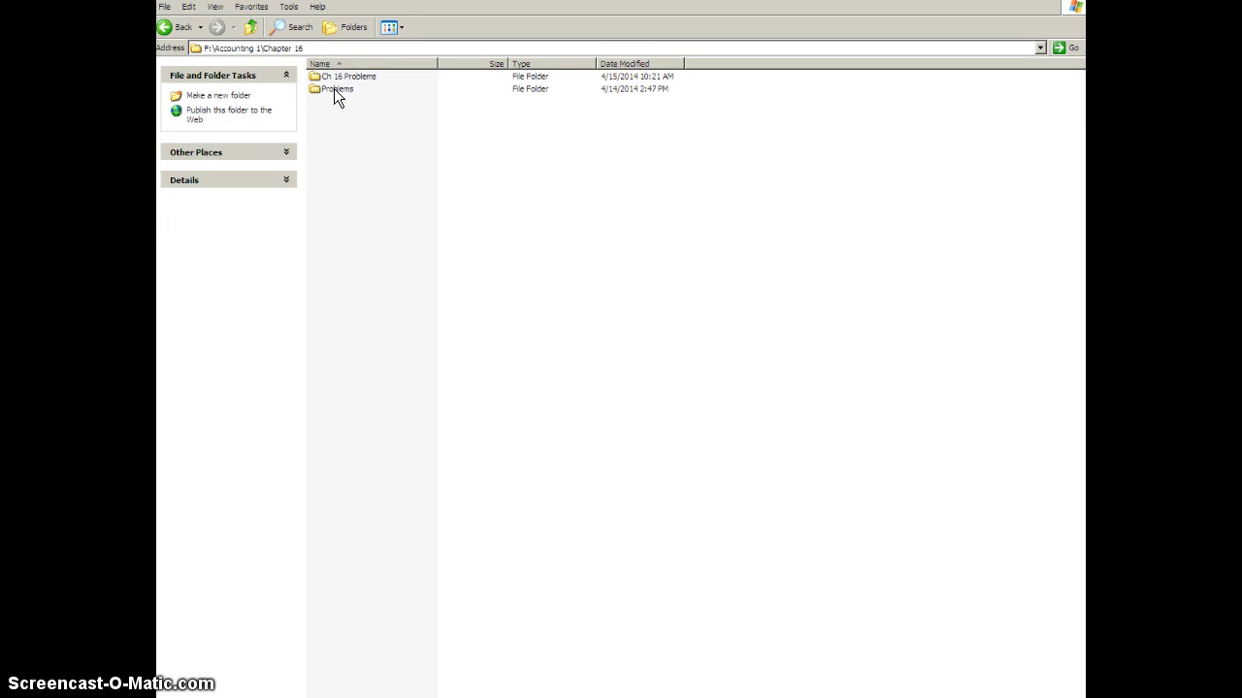
right_click(355, 159)
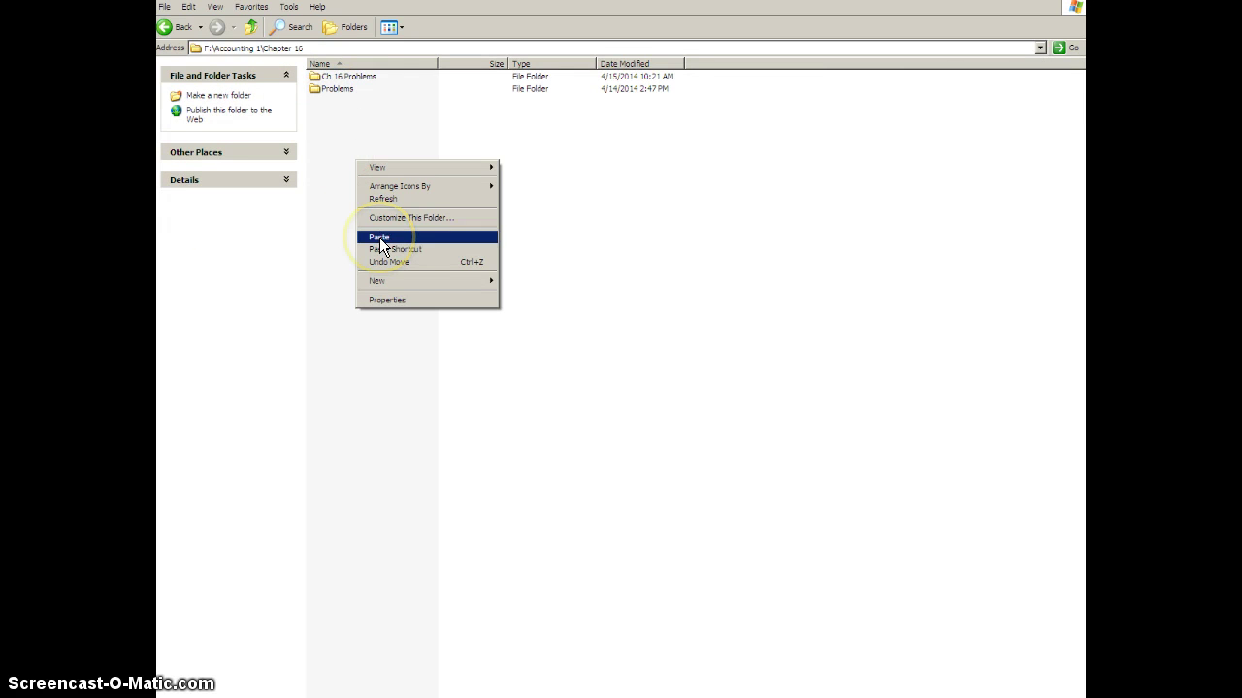
click(353, 97)
Open the pasted Ch 16 Problems folder and select Problem 16-4.xls
click(366, 77)
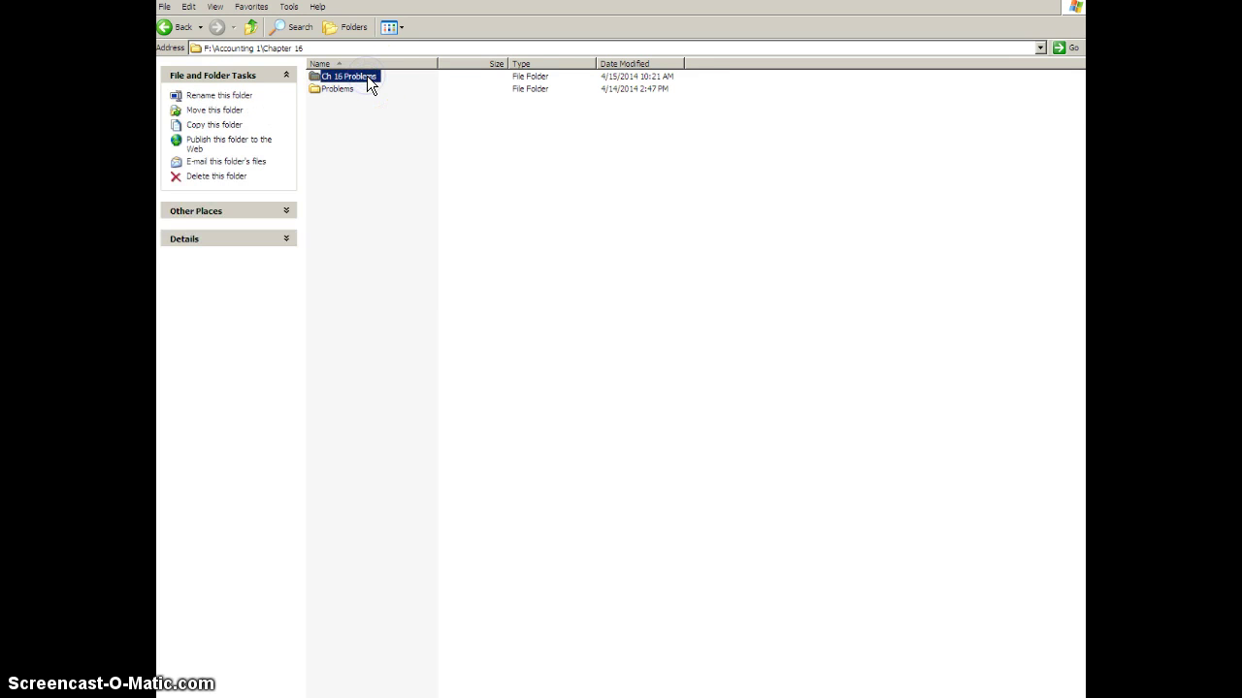
double_click(366, 78)
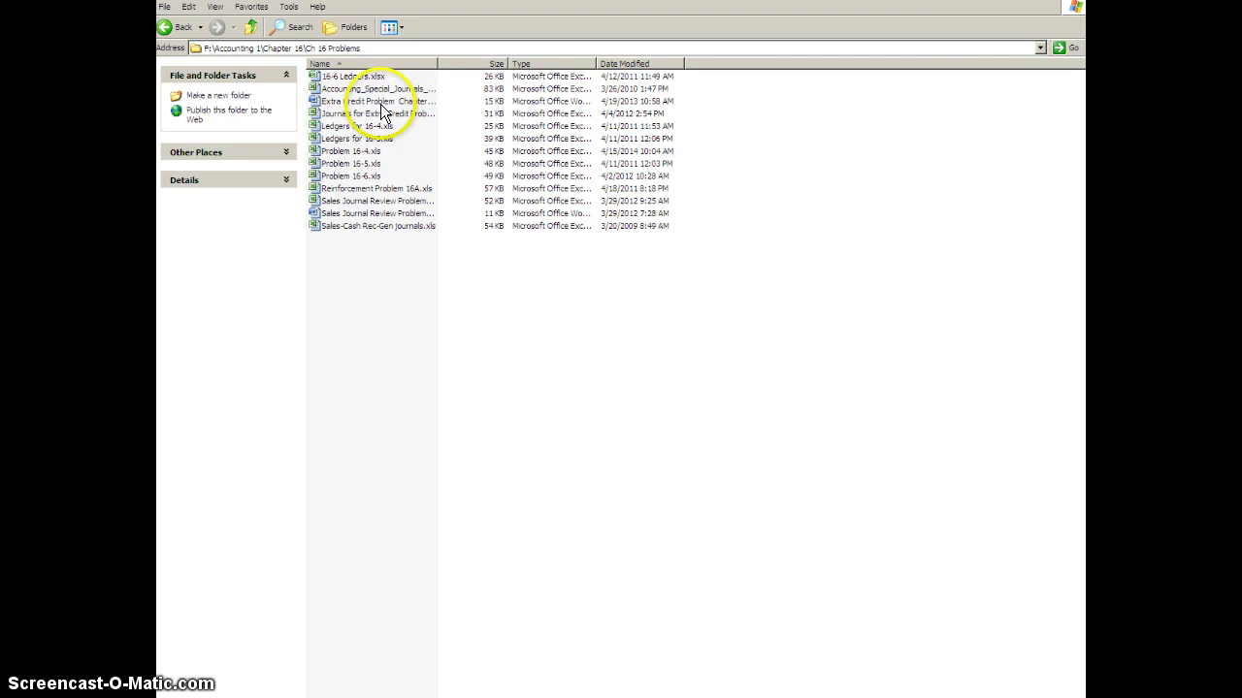
click(348, 154)
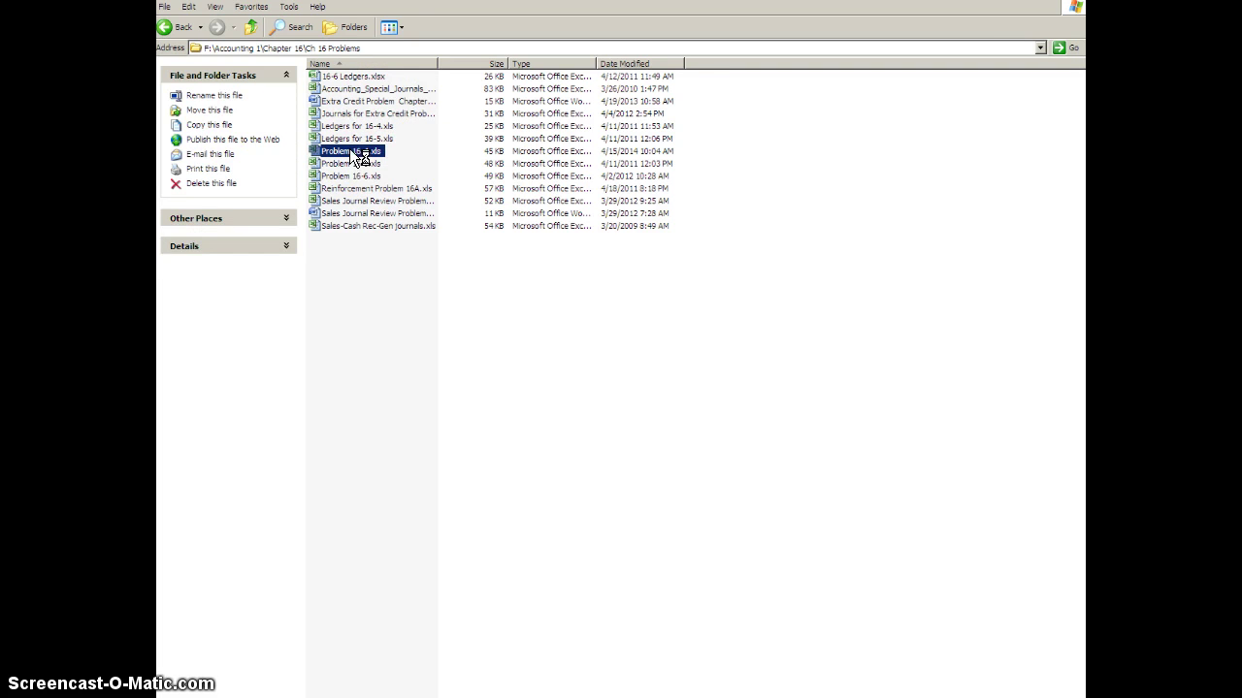
Open Problem 16-4.xls in Excel 2007 to its Sales Journal sheet
double_click(349, 156)
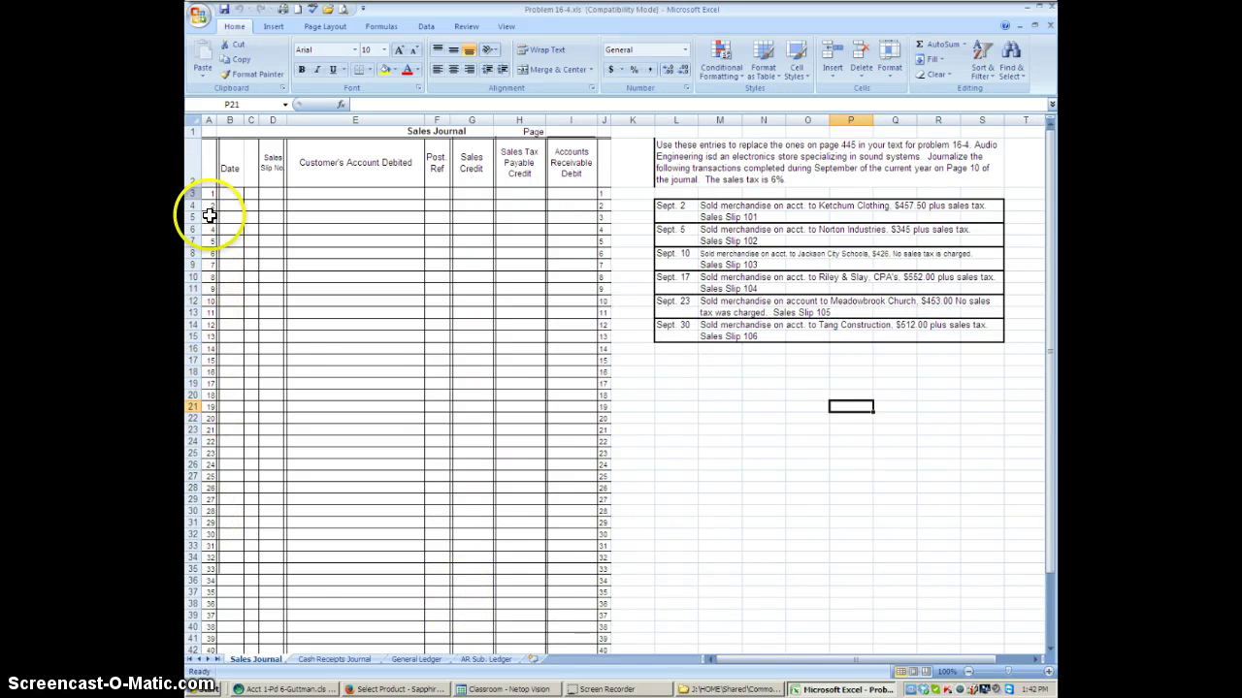
Enter year 2014 in B3, then Sept. 2 and sales slip 101 on the first journal line
click(229, 192)
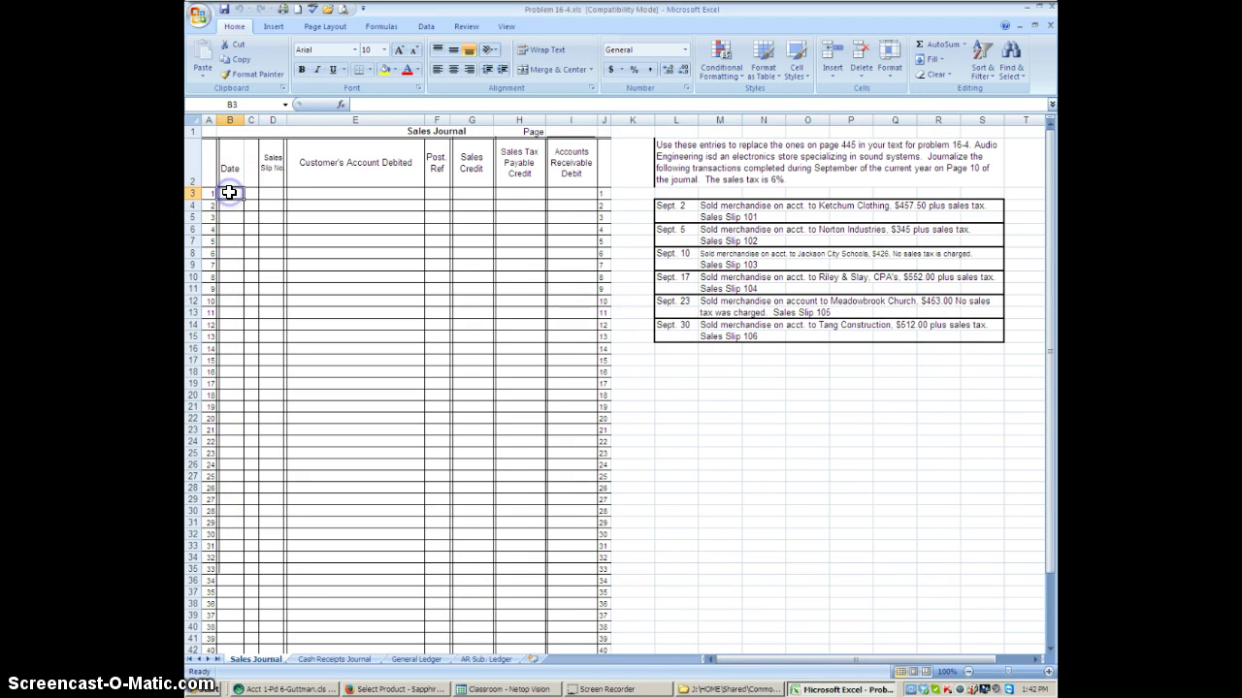
text(2014)
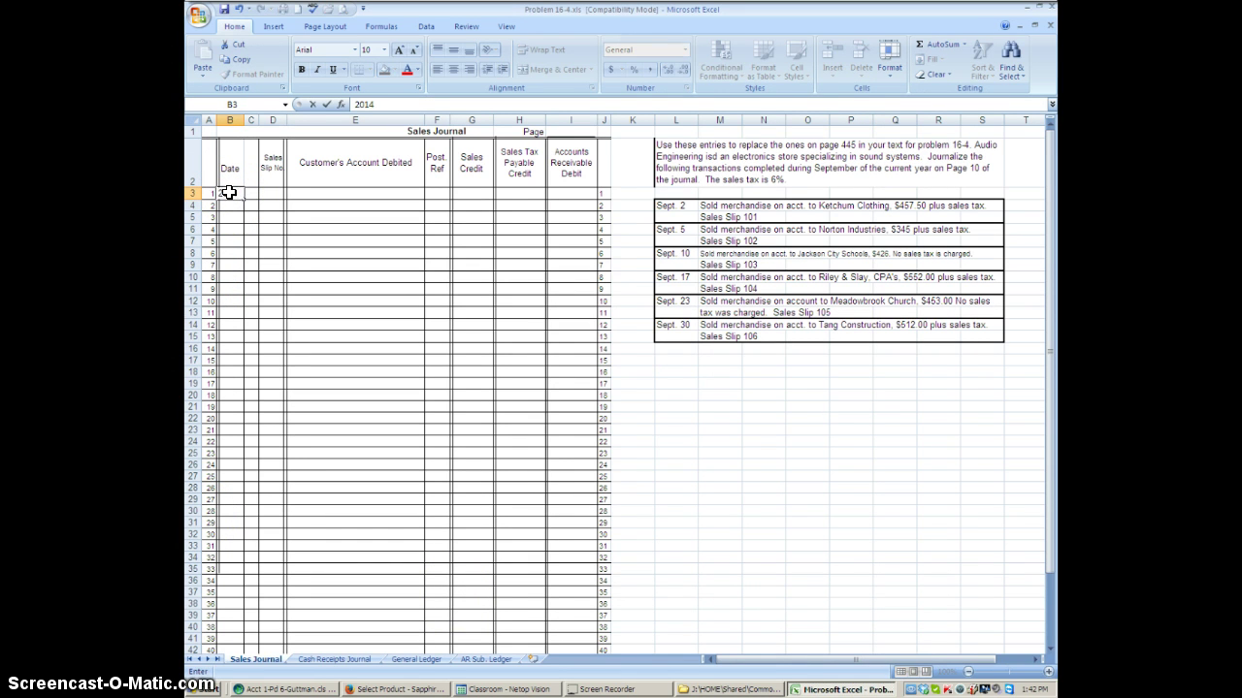
key(Return)
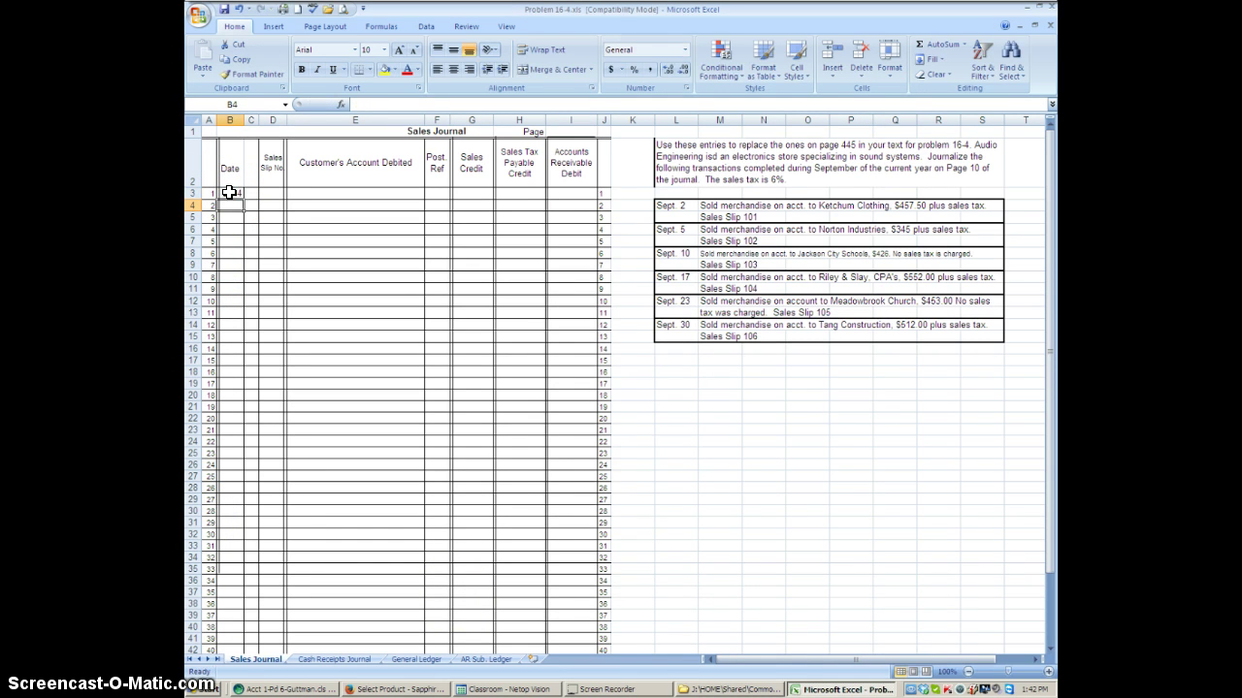
text(Sept.)
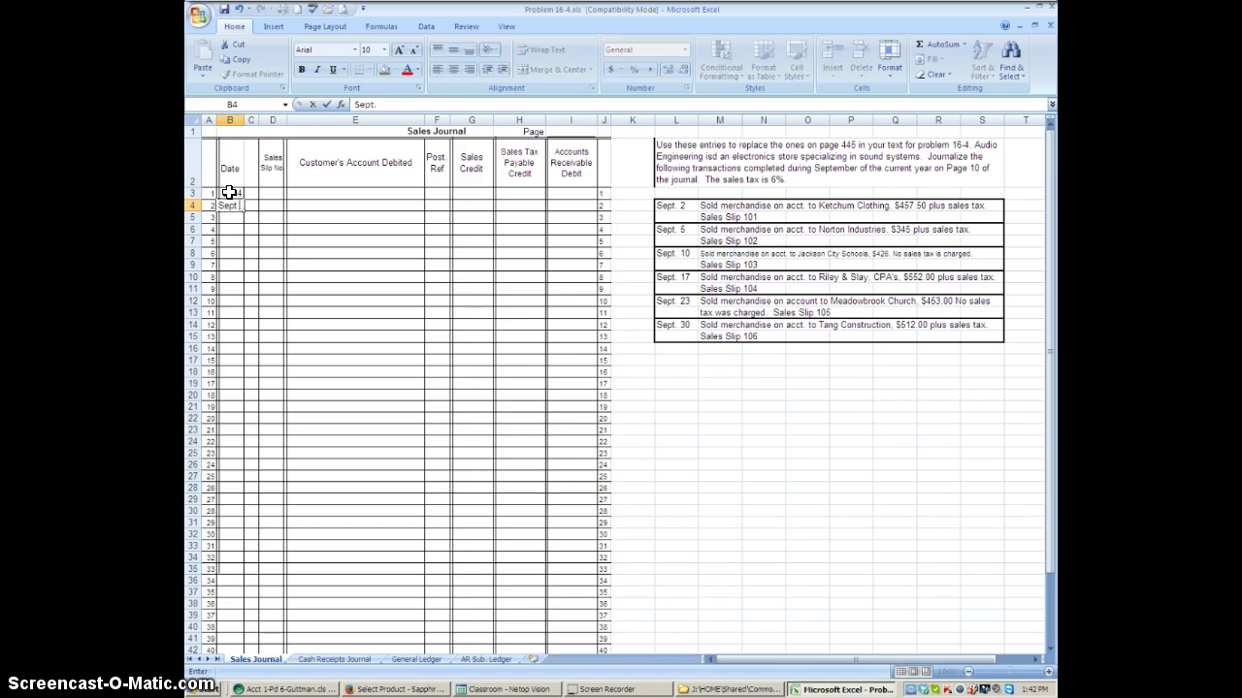
key(Tab)
text(2)
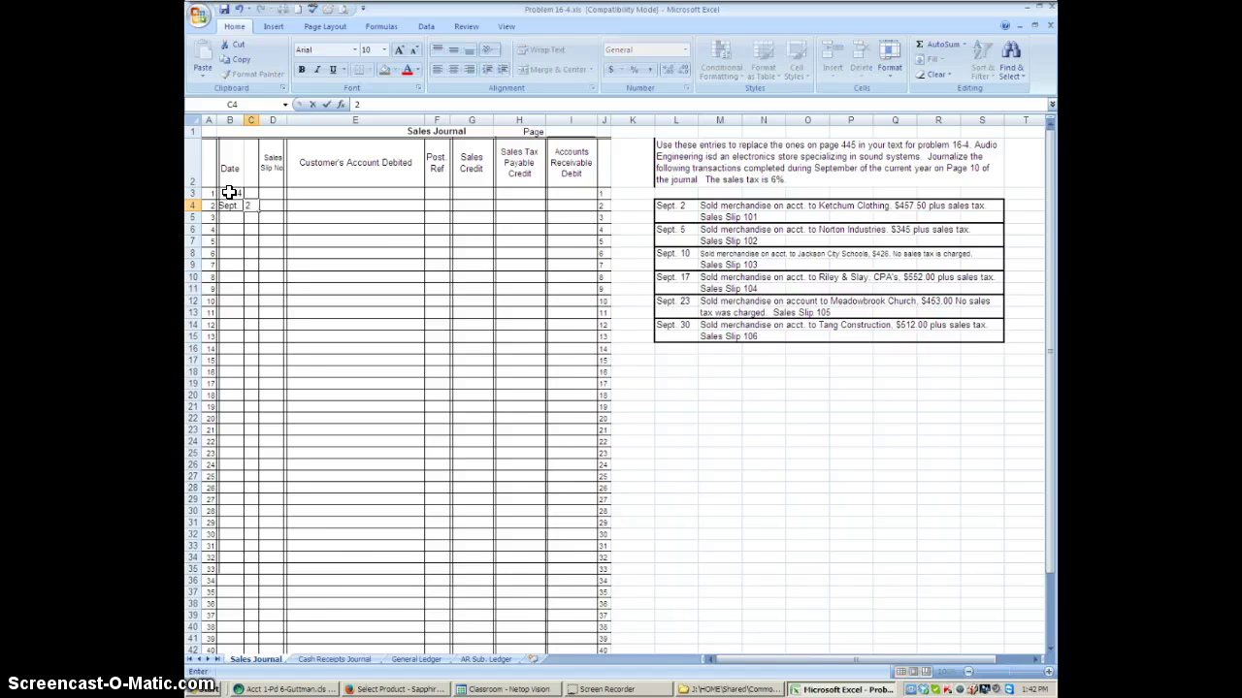
key(Tab)
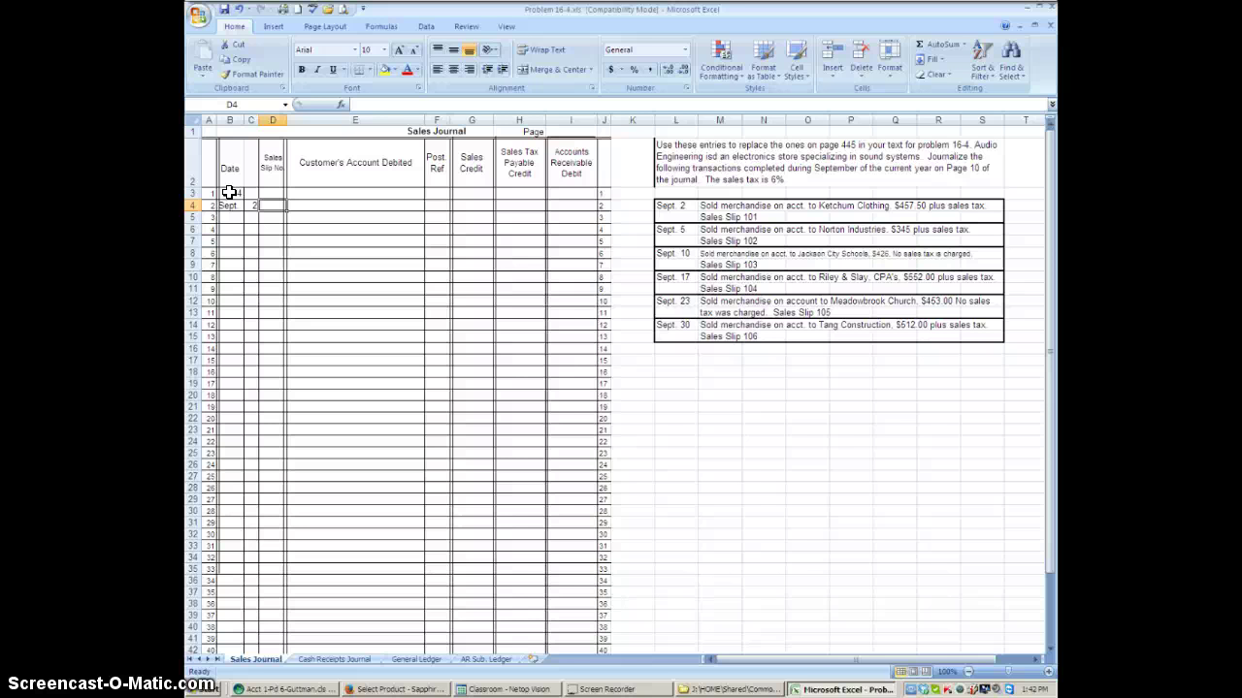
text(1)
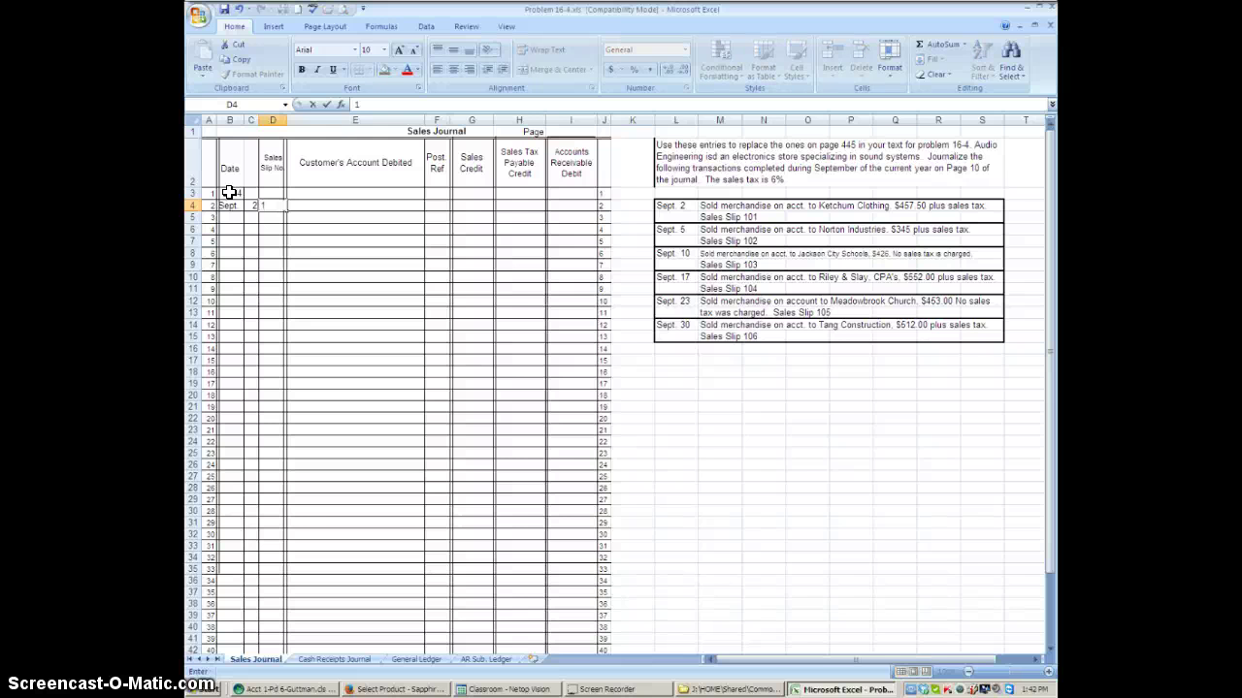
text(01)
key(Tab)
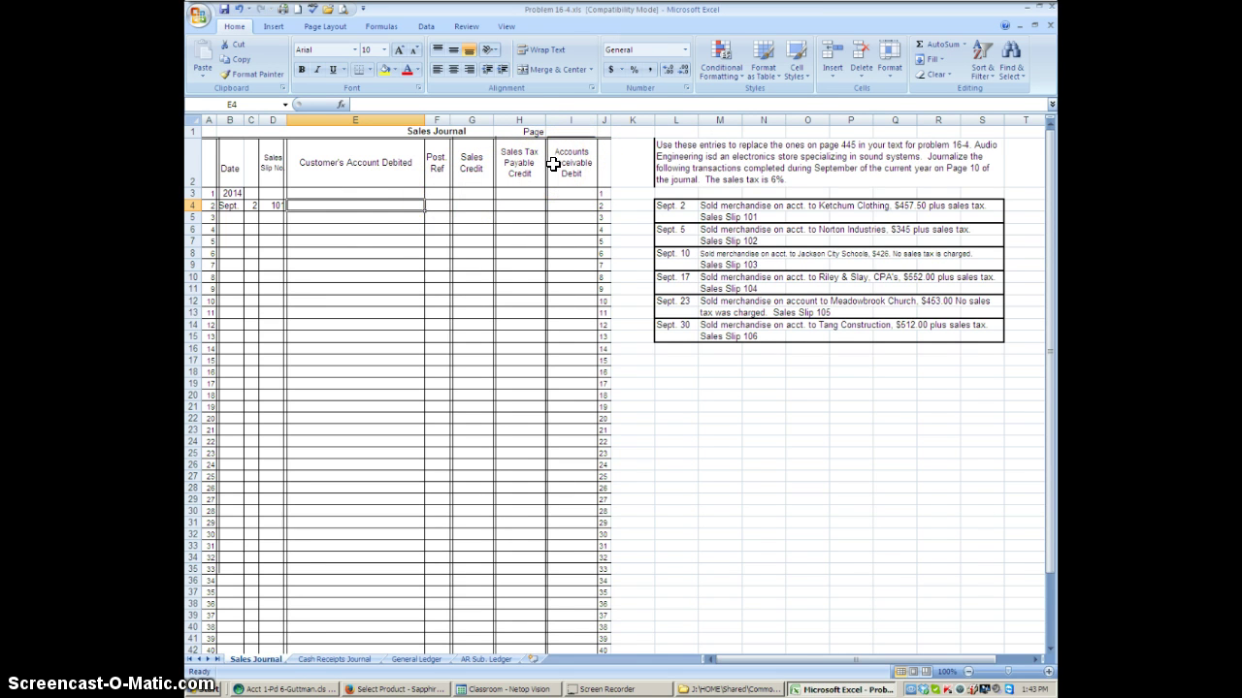
Enter Ketchum Clothing as the account debited and 457.50 as the sales credit in row 4
click(370, 205)
text(K)
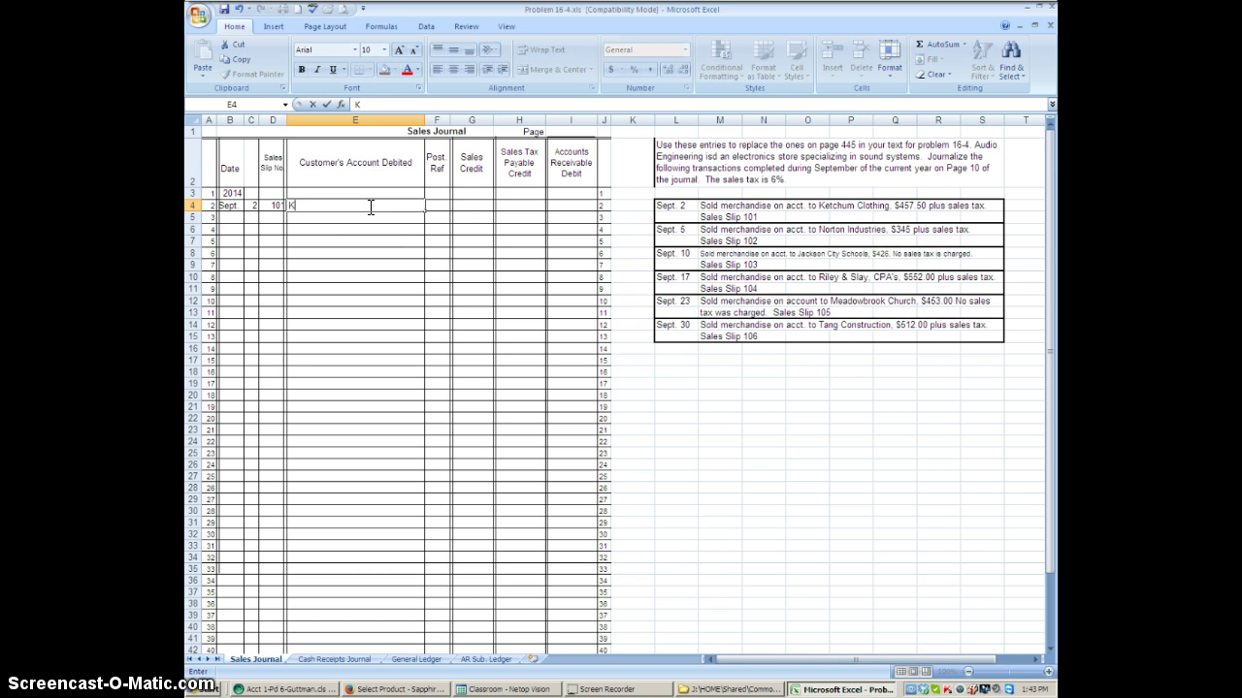
text(etchum Clothing)
key(Tab)
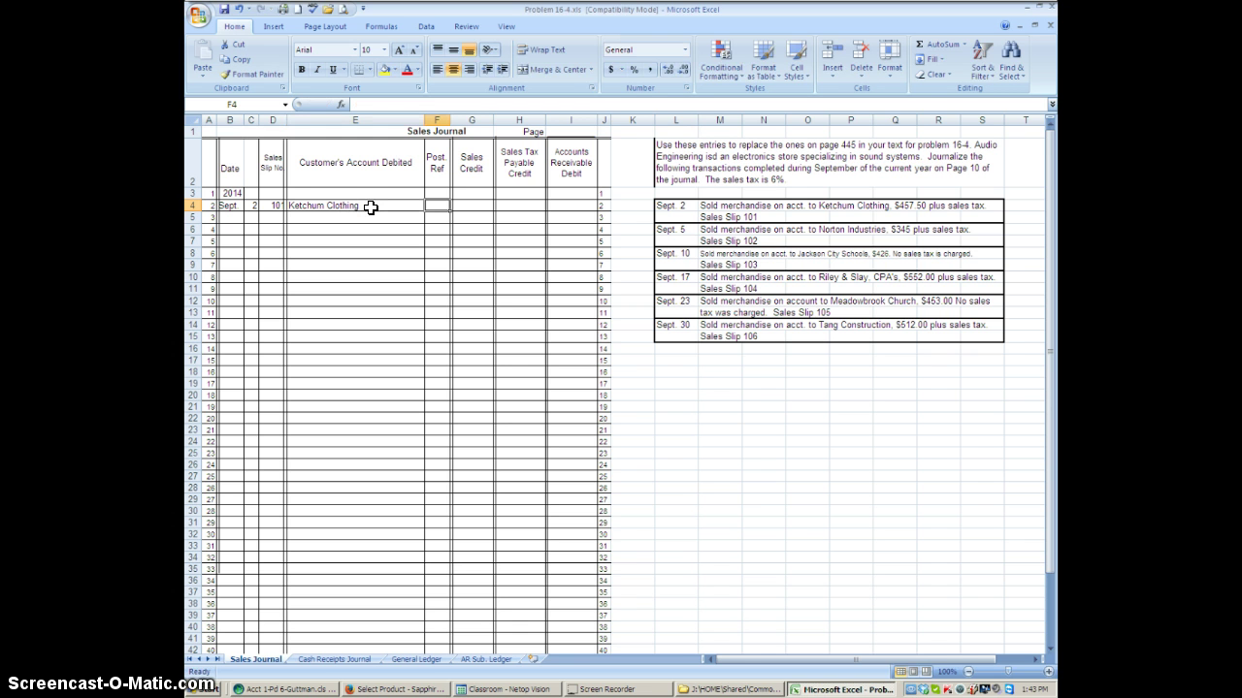
key(Tab)
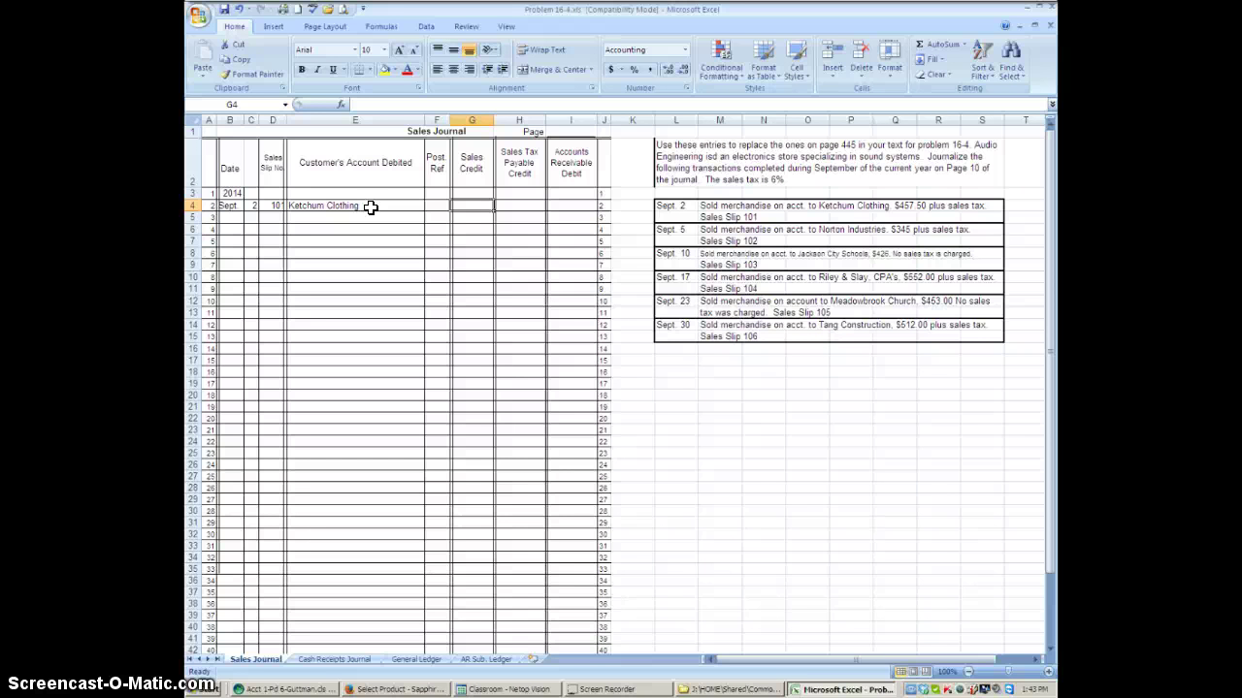
text(457.)
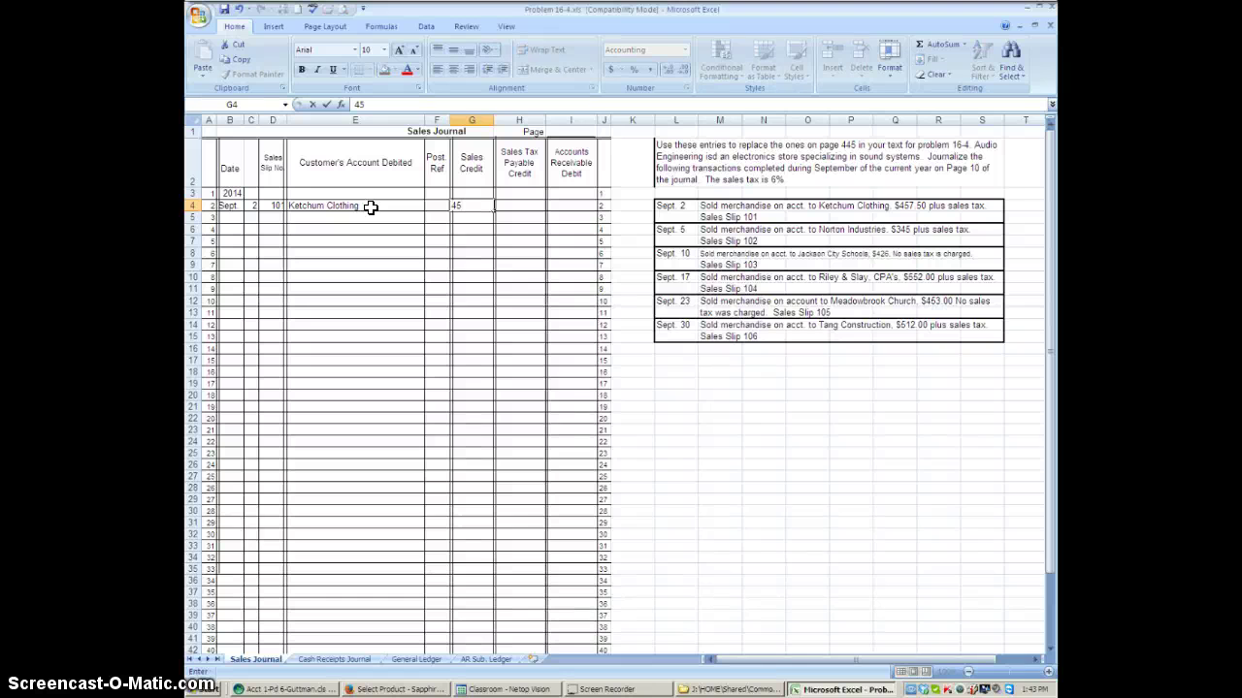
text(50)
key(Tab)
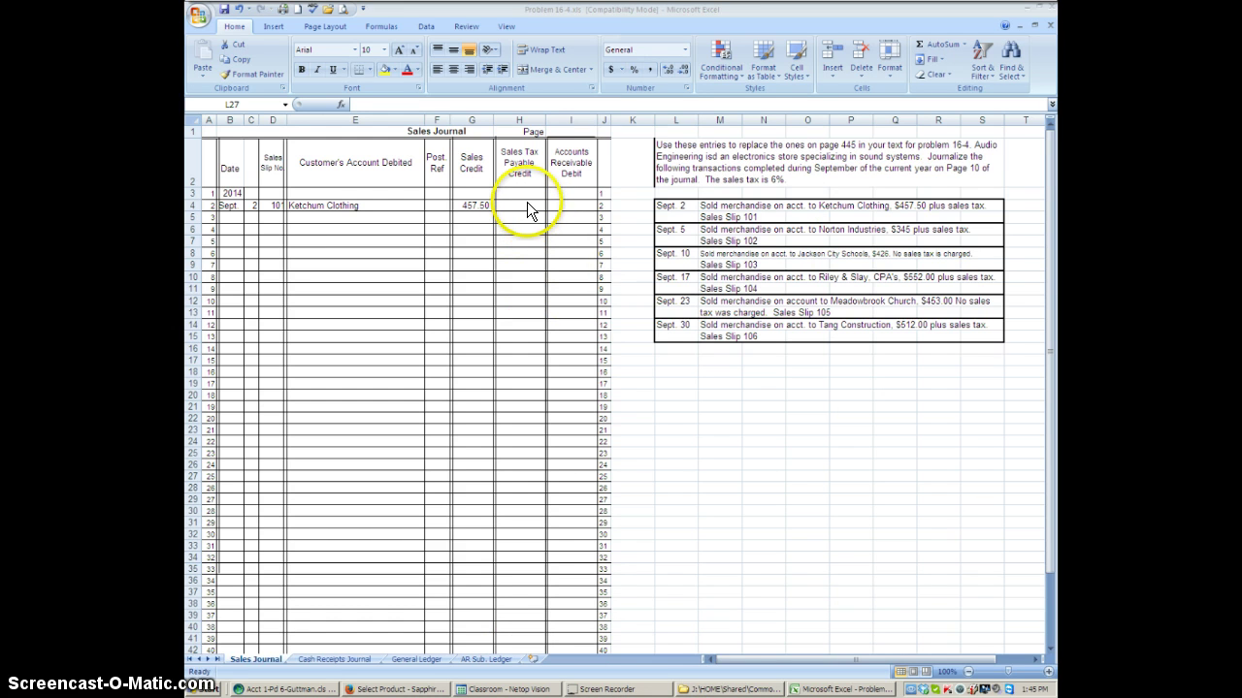
Enter the formula =.06*G4 in H4 to compute the 27.45 sales tax
click(524, 206)
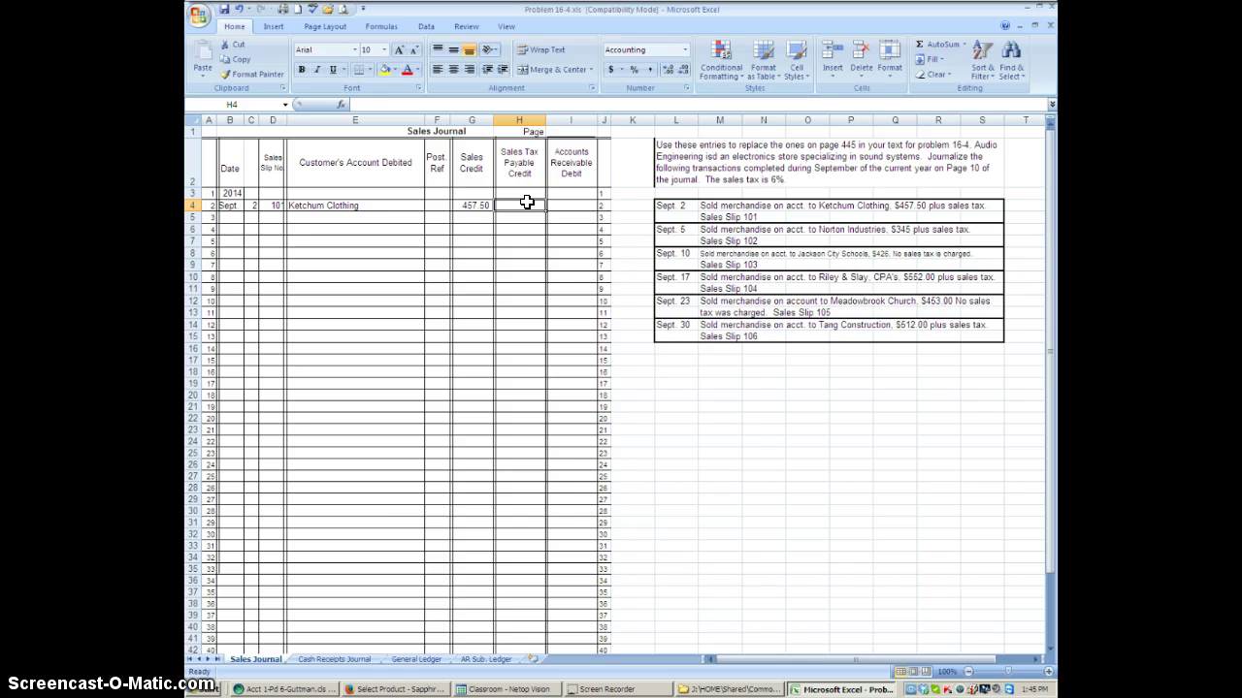
text(=)
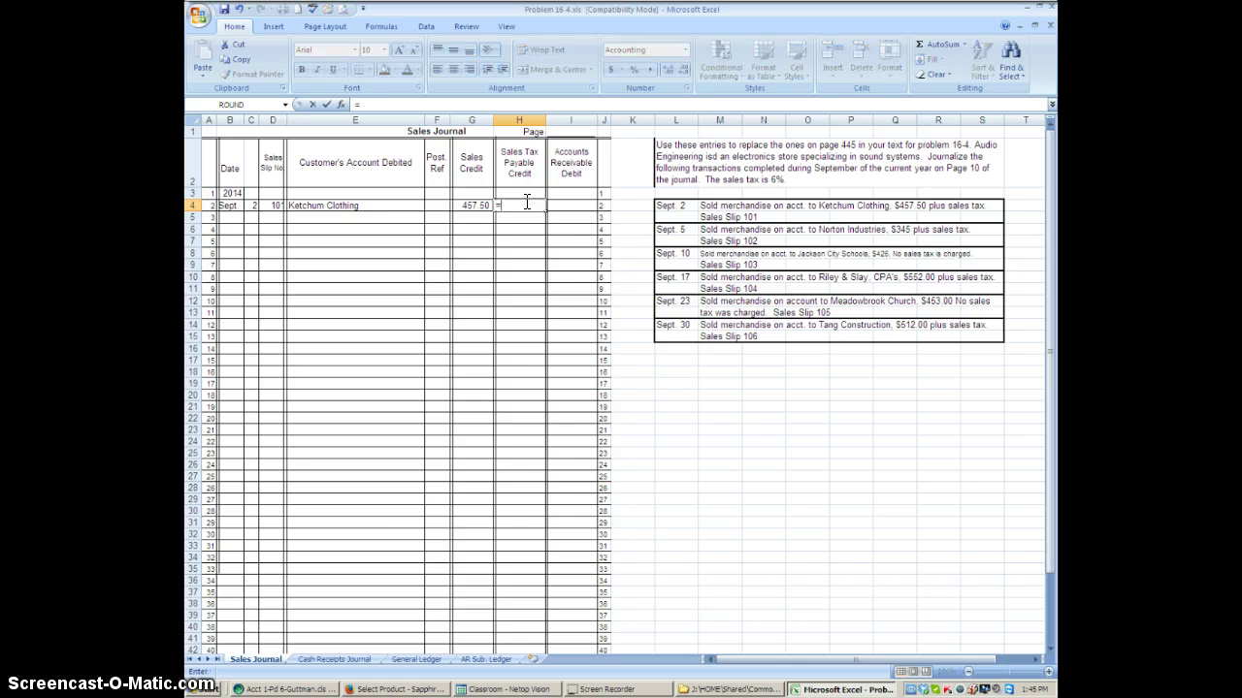
text(.06*)
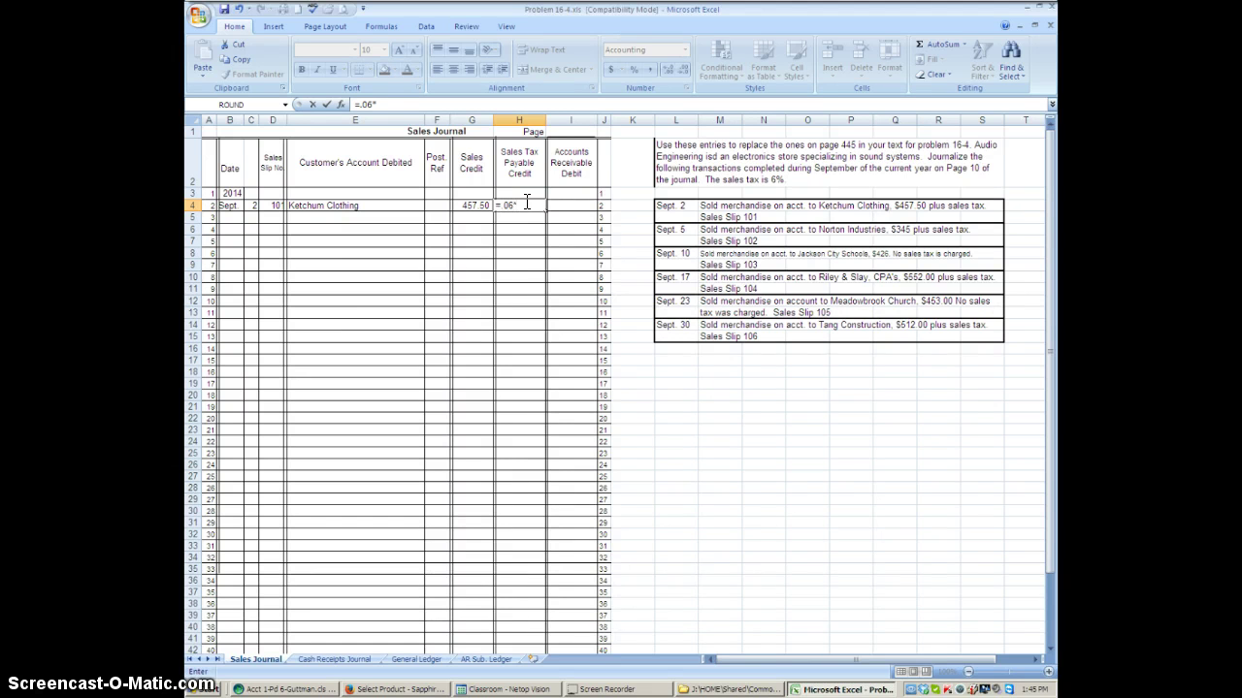
click(476, 203)
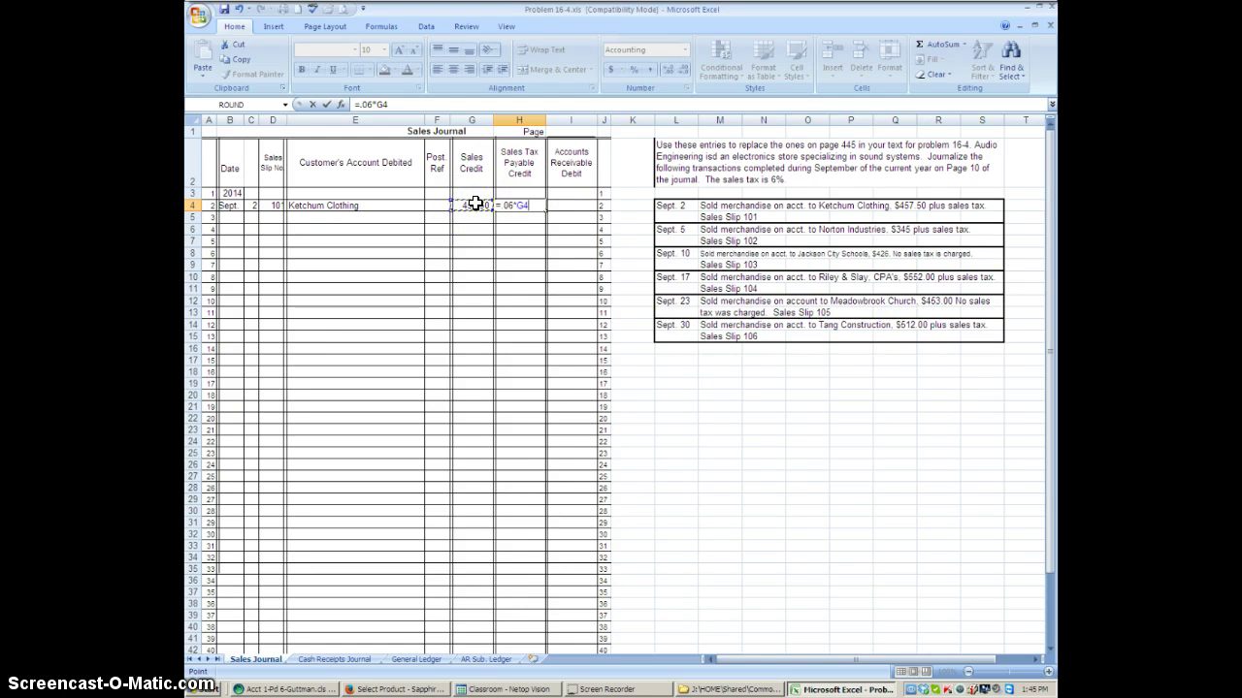
key(Return)
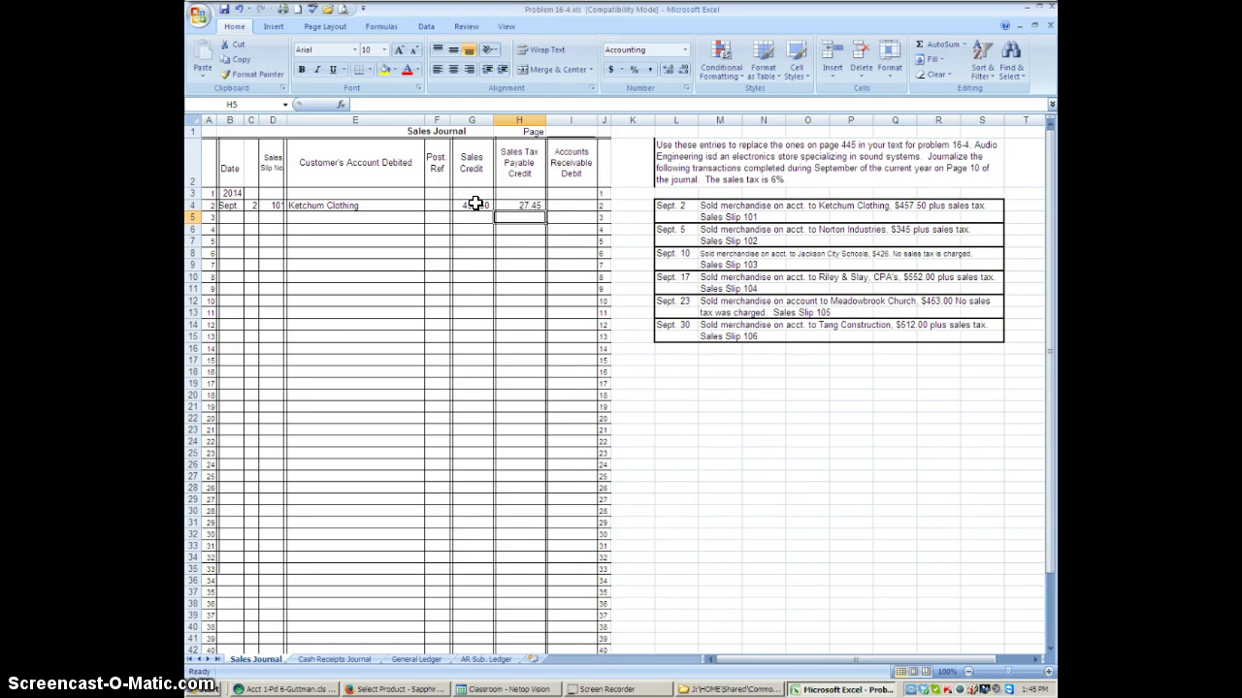
AutoSum G4:H4 in I4 for a 484.95 accounts receivable debit
click(555, 203)
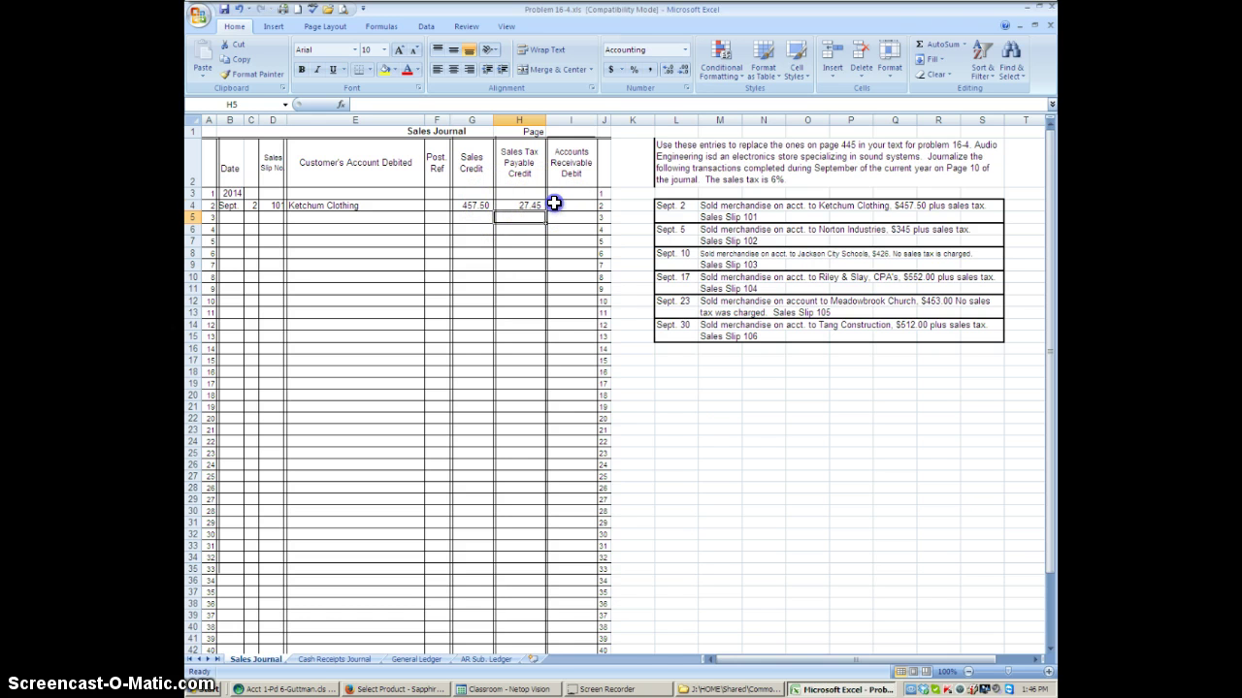
click(939, 47)
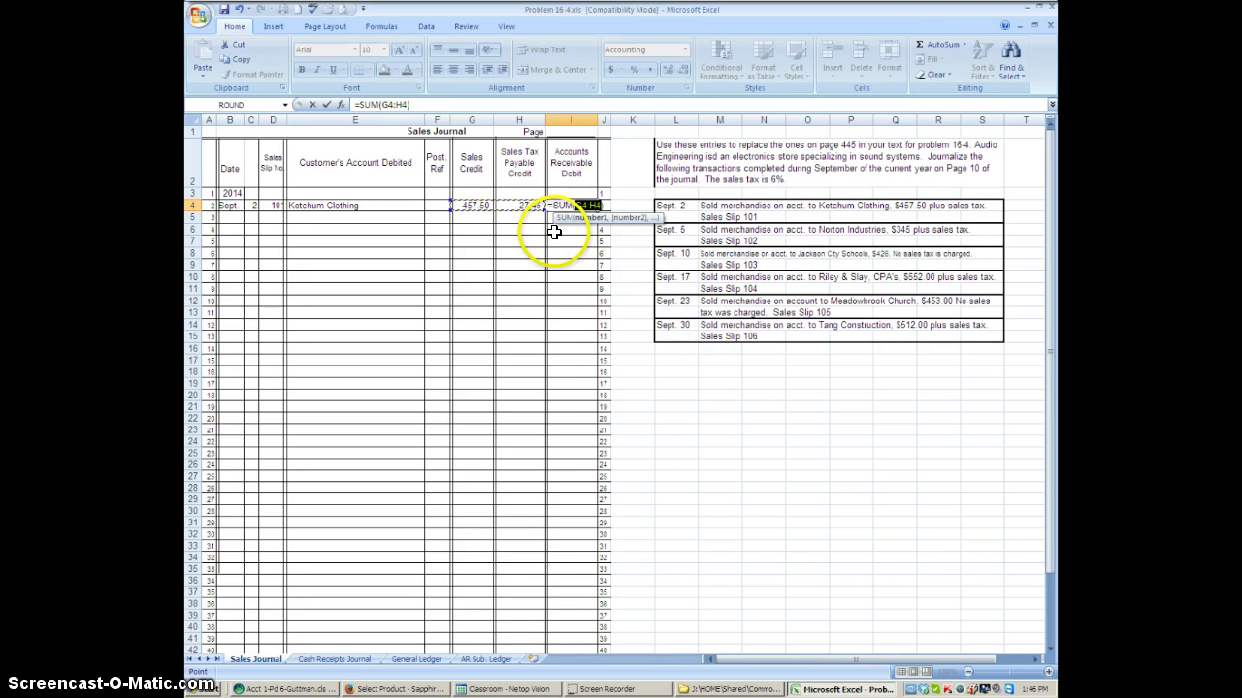
key(Return)
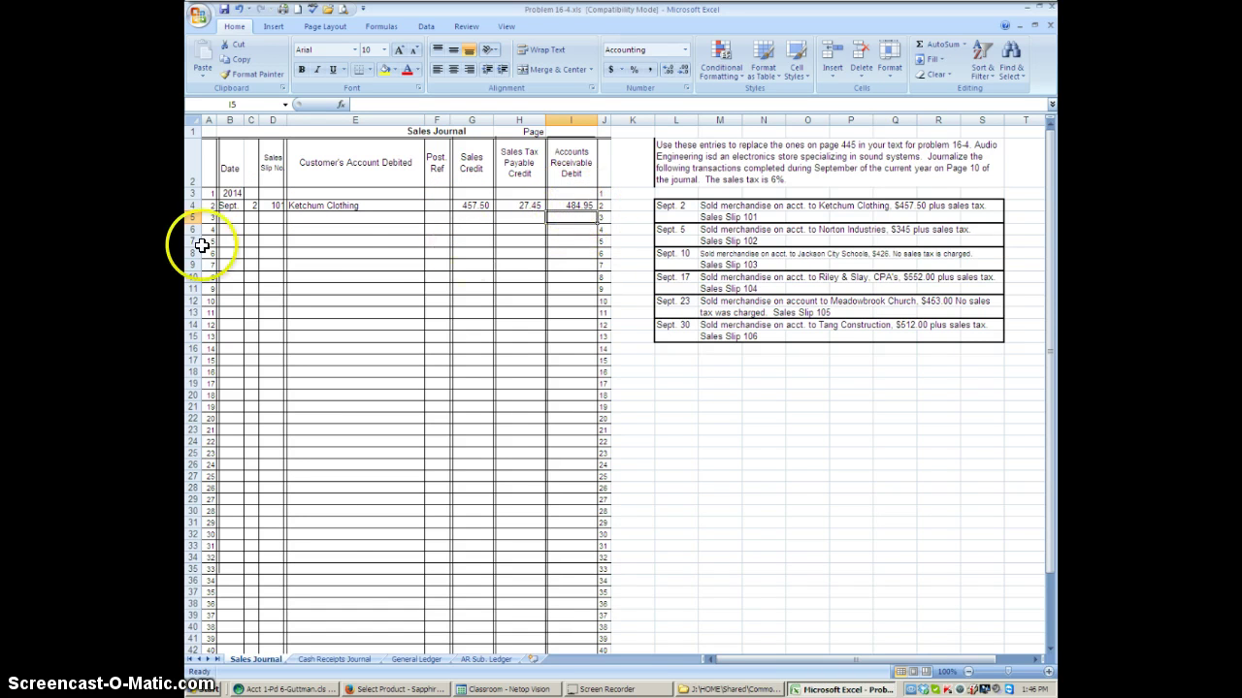
Enter Sept 5, sales slip 102, Norton Industries and a 345 sales credit in row 5
click(250, 219)
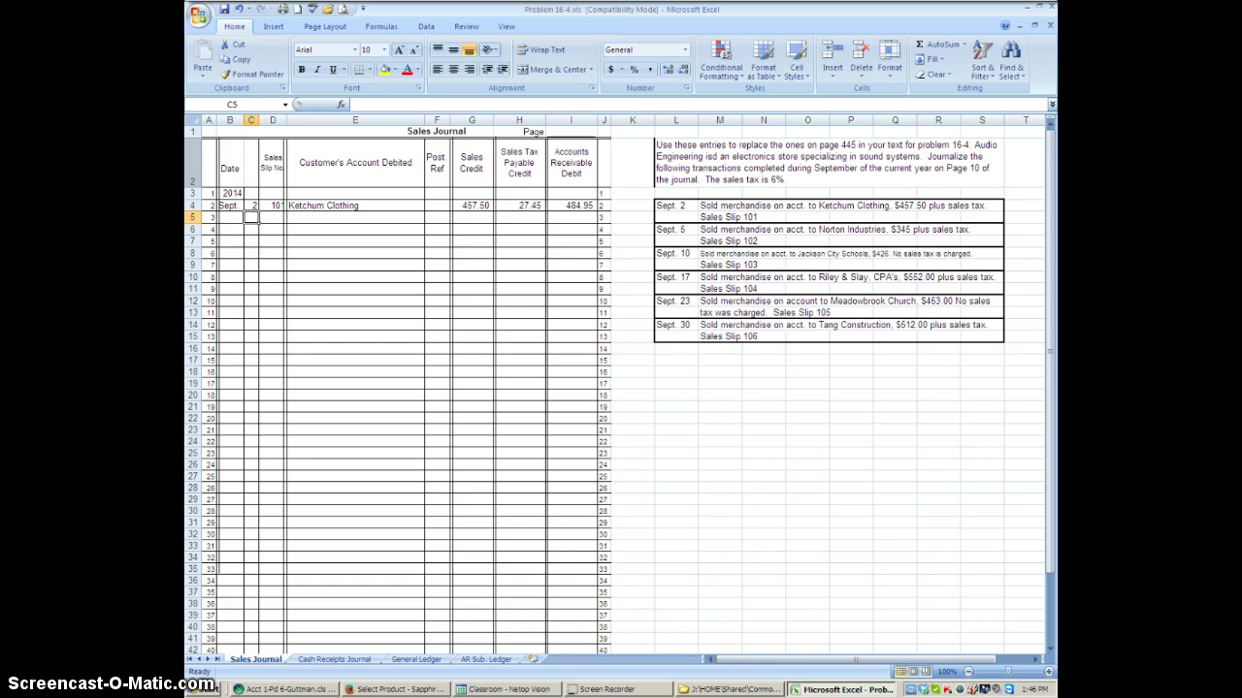
text(5)
key(Tab)
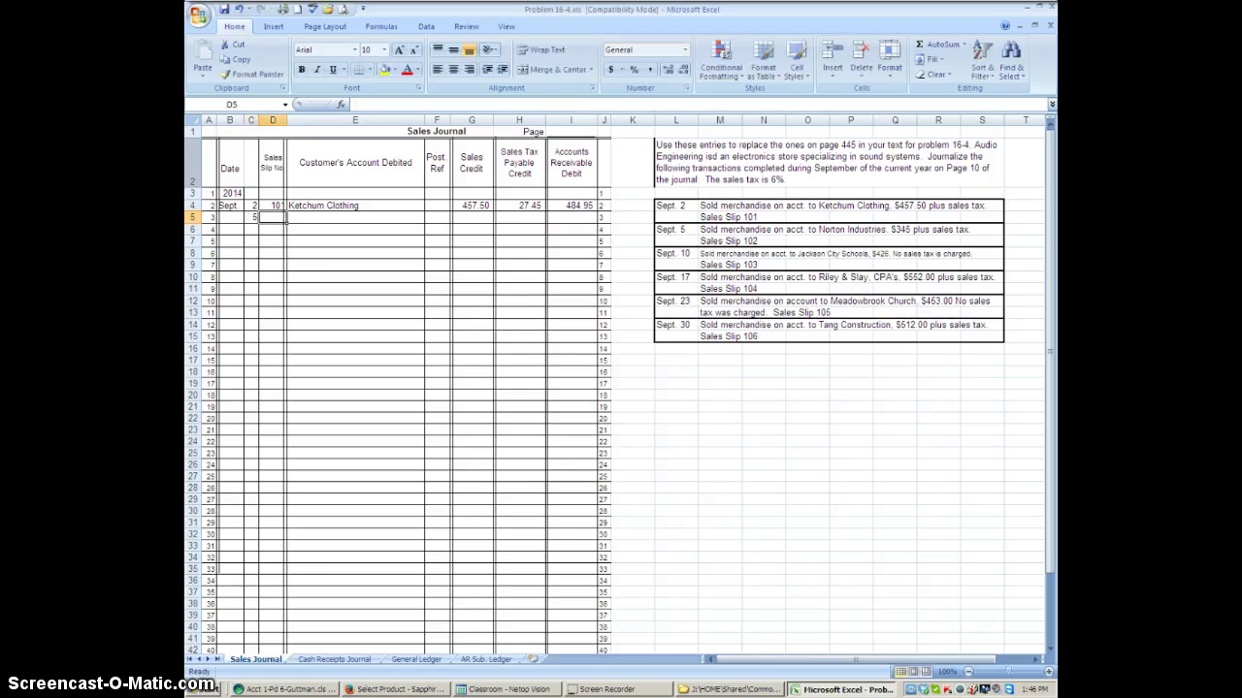
text(102)
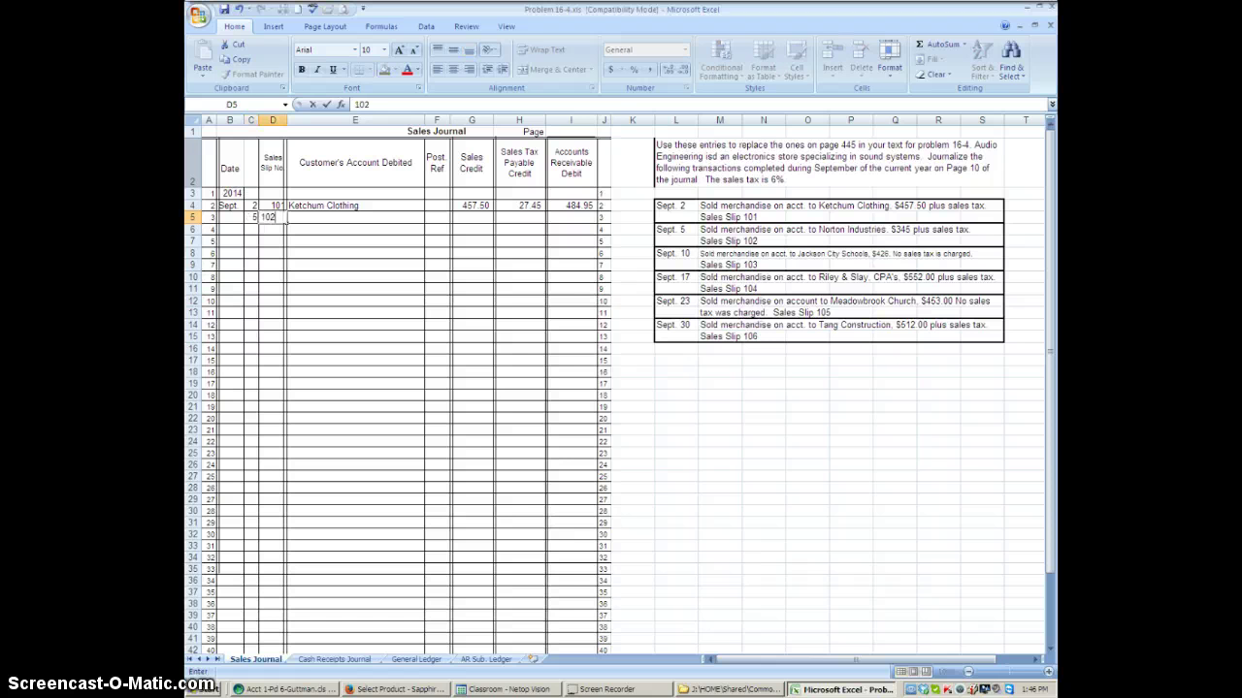
key(Tab)
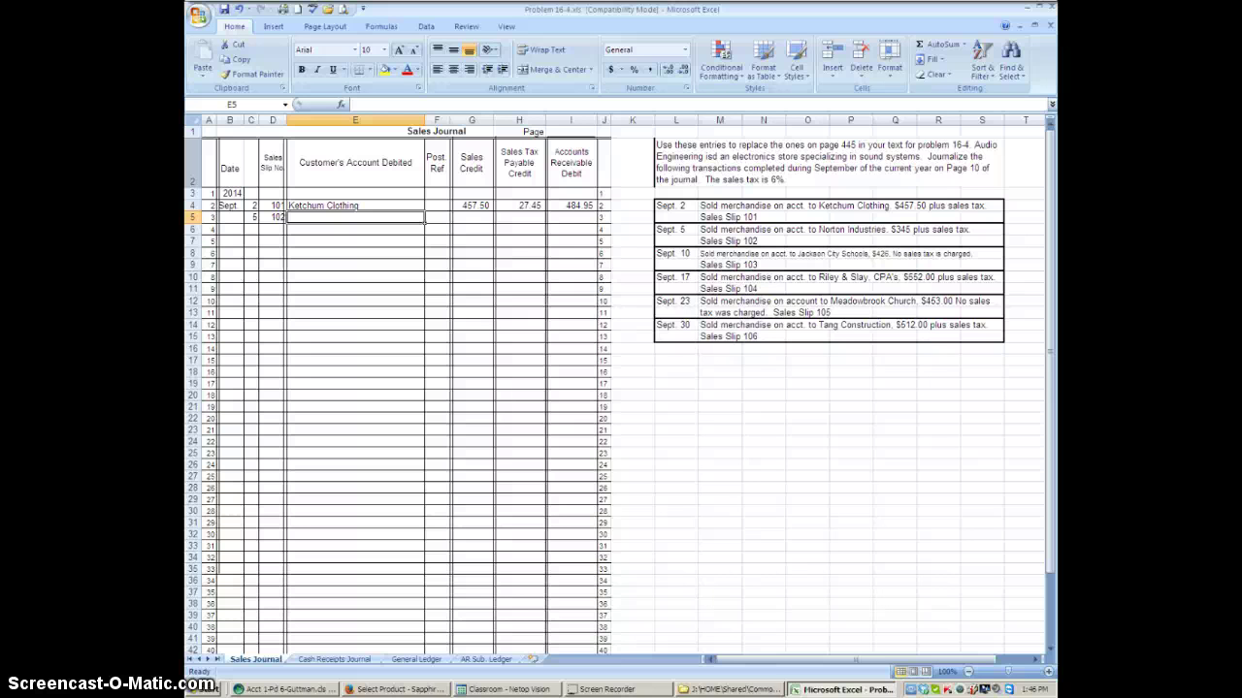
text(N)
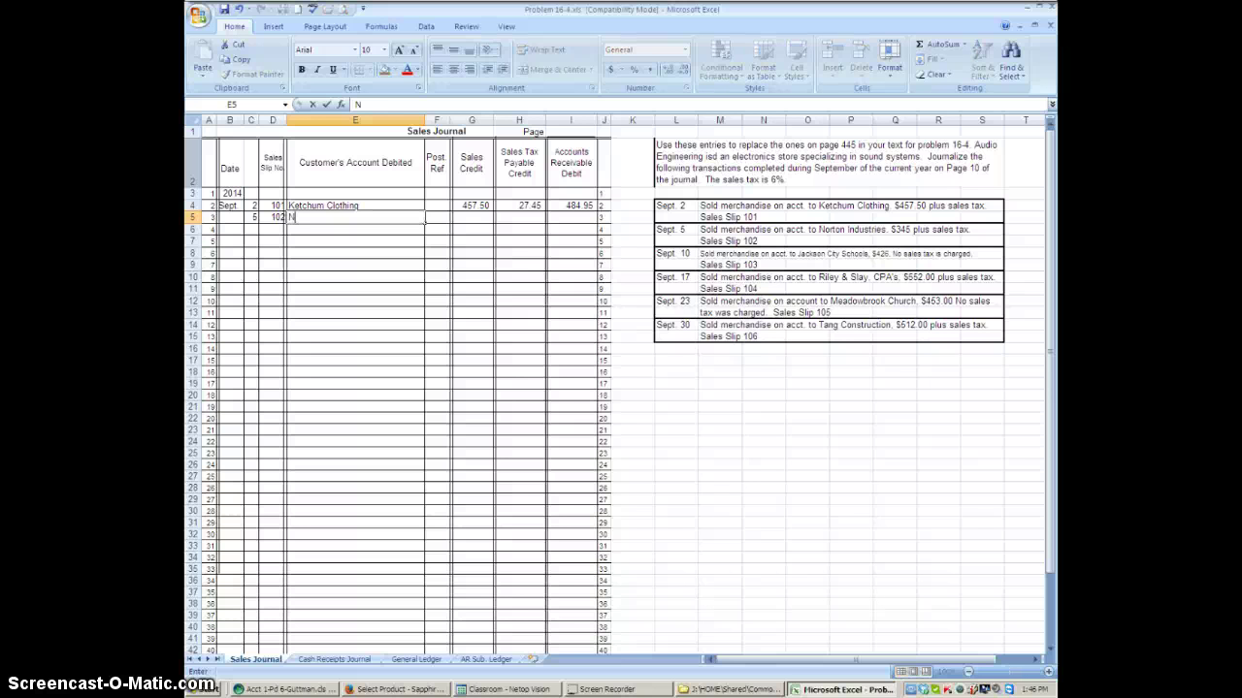
text(orton Industries)
key(Tab)
key(Tab)
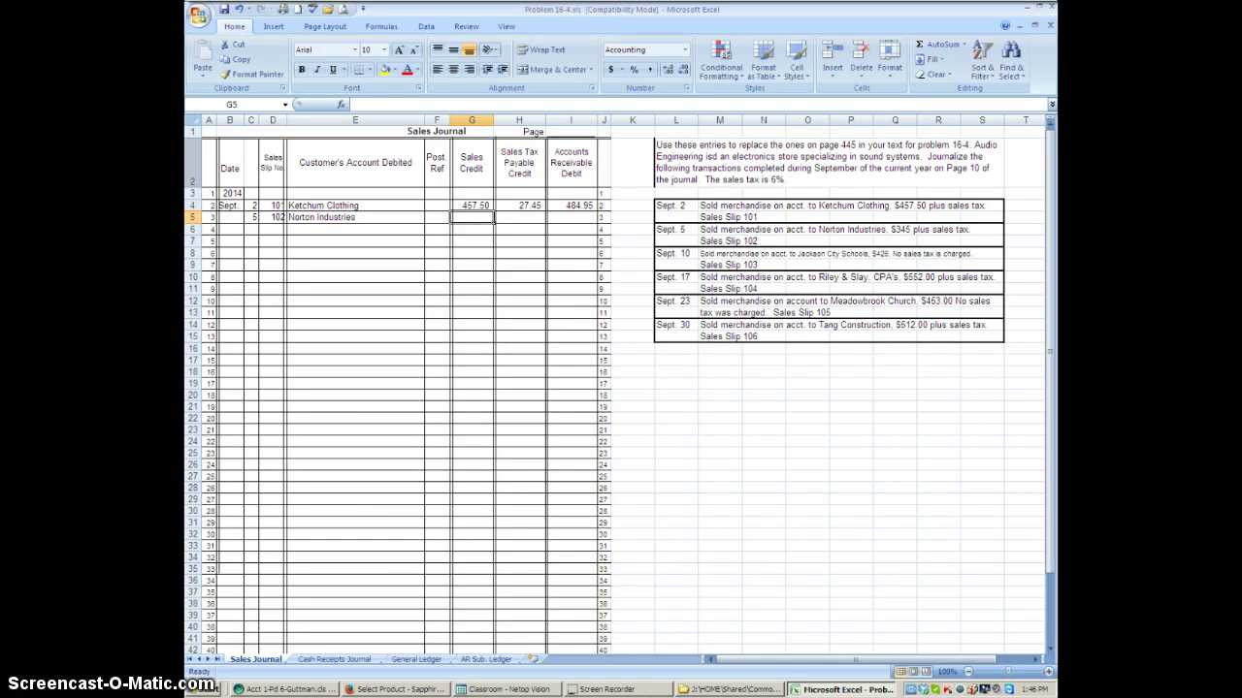
text(345)
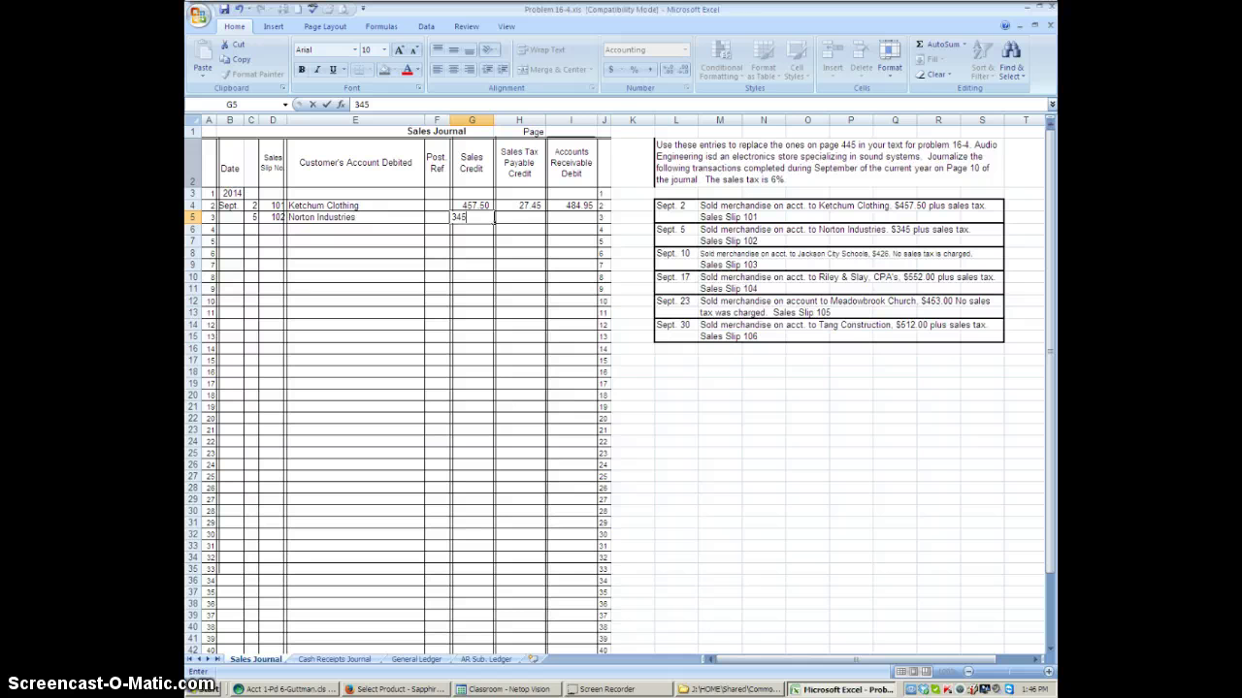
key(Tab)
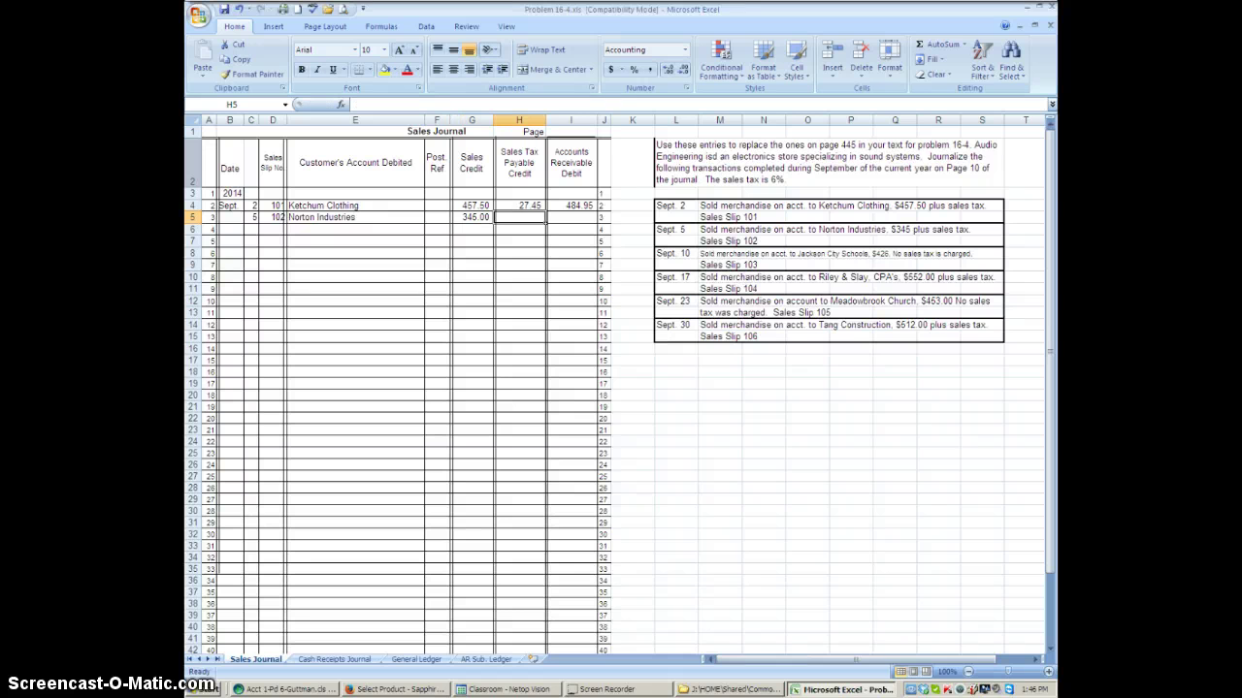
Fill the H4 tax and I4 total formulas down to row 5, giving 20.70 and 365.70
click(529, 202)
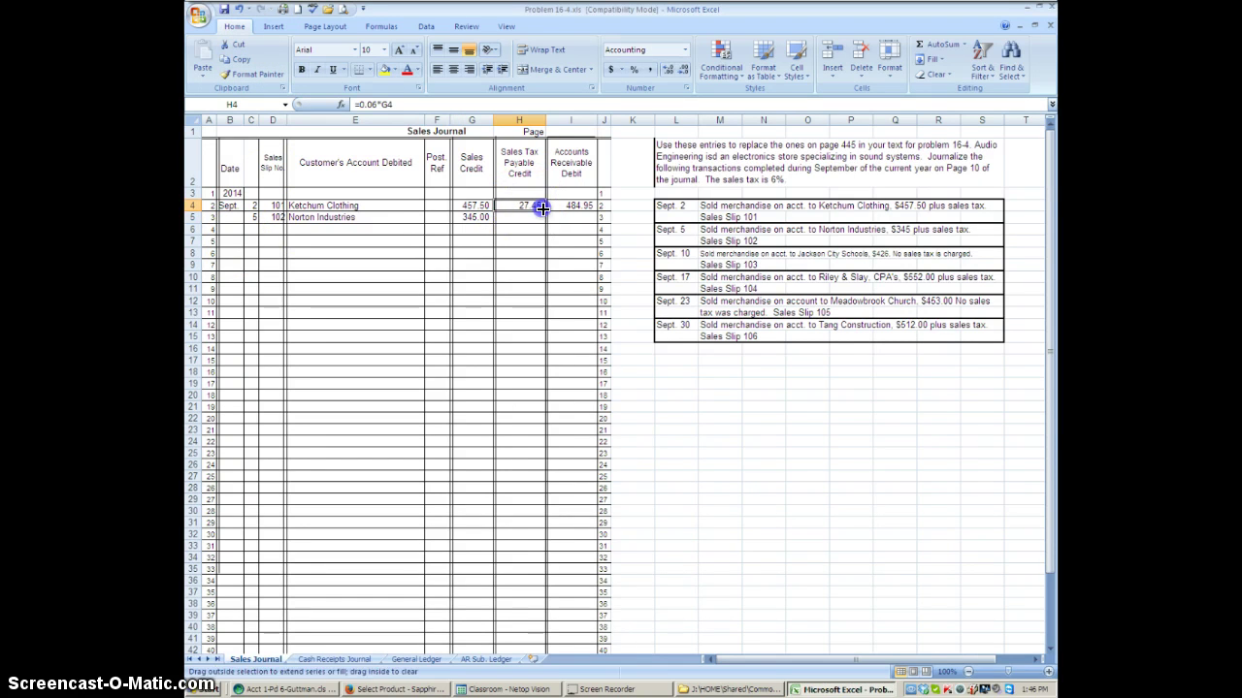
drag(543, 211, 546, 222)
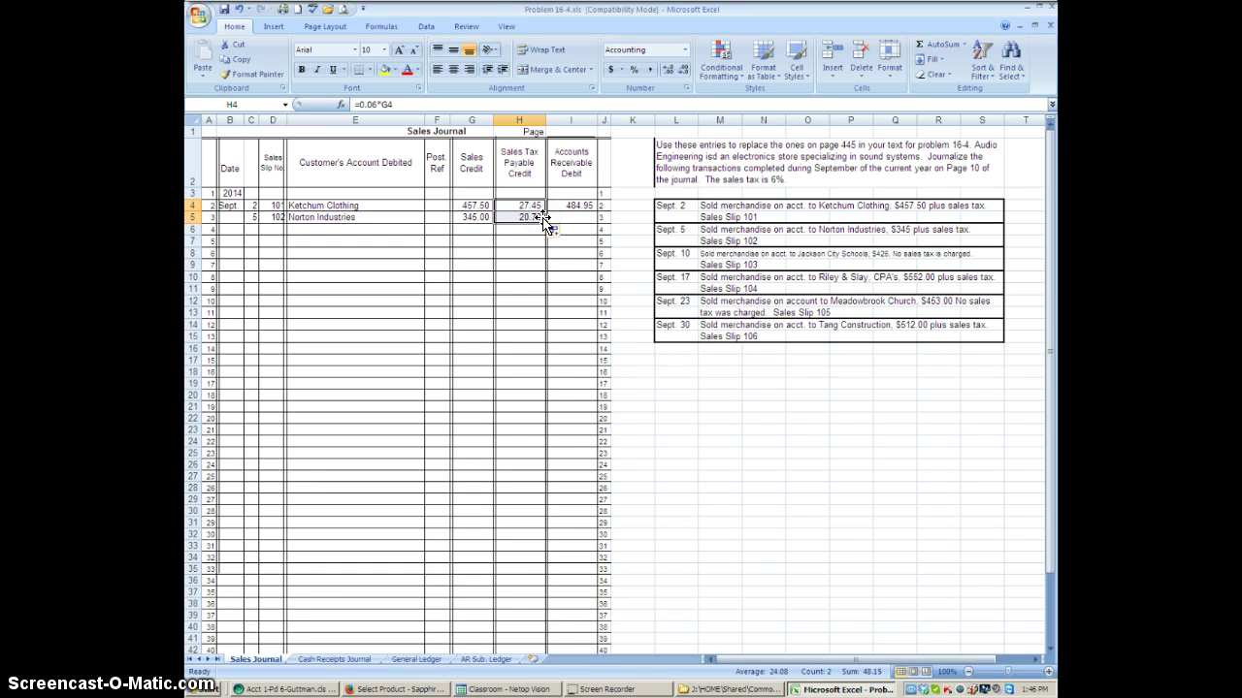
click(562, 207)
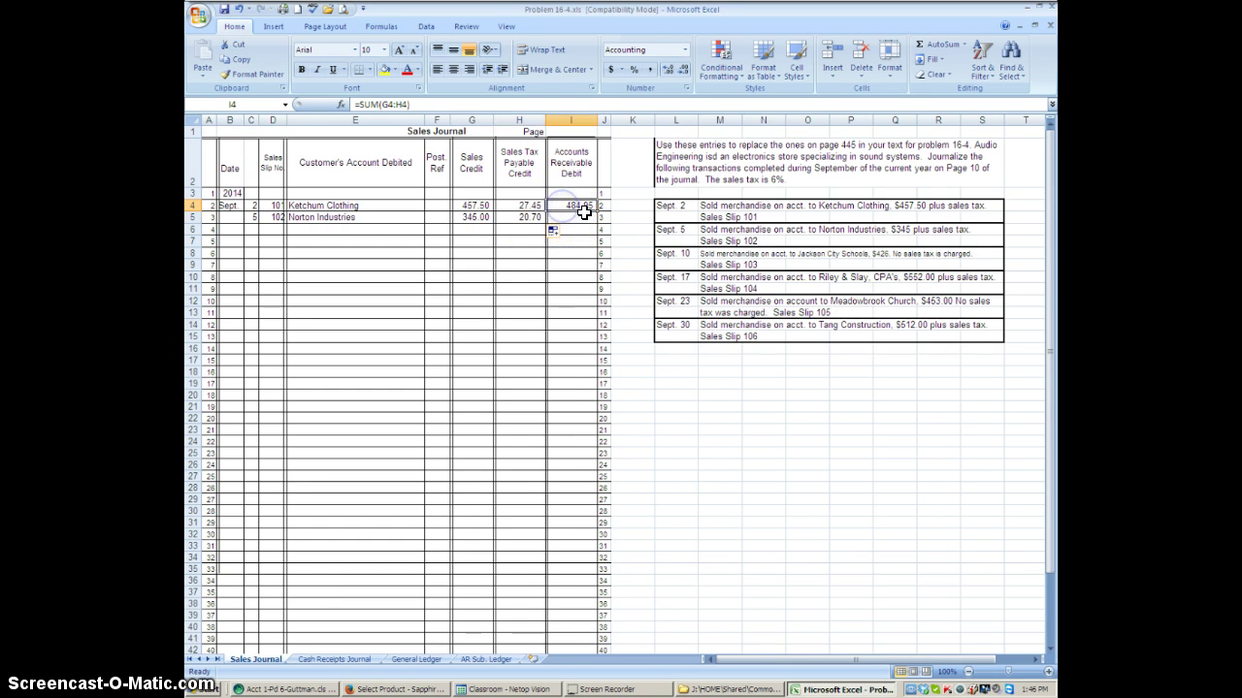
drag(596, 212, 591, 221)
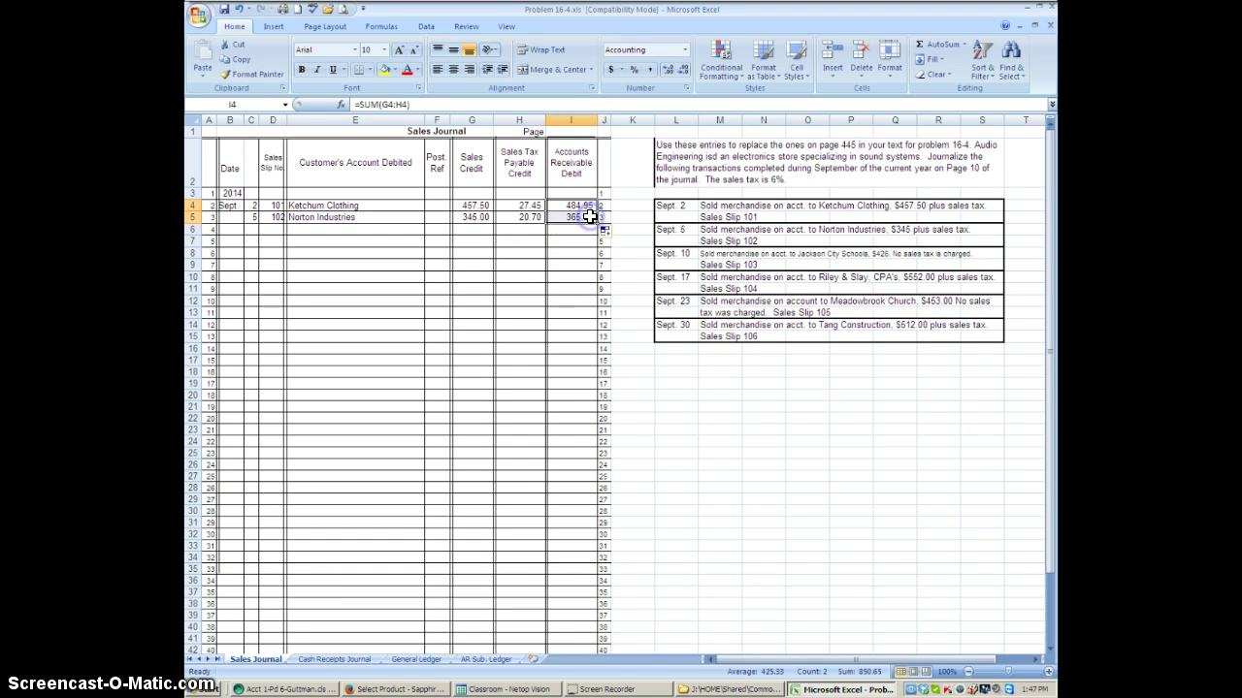
click(252, 230)
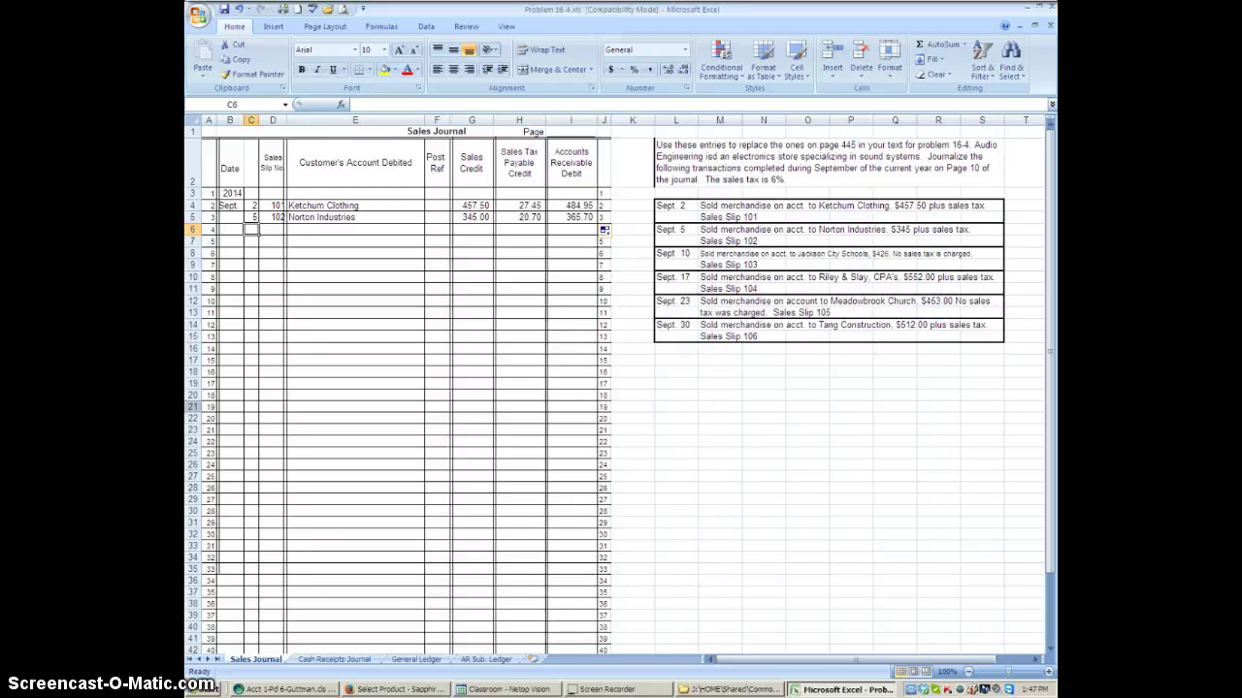
Enter day 10, slip 103, Jackson City Schools, 426 sales and 0 tax in row 6
text(10)
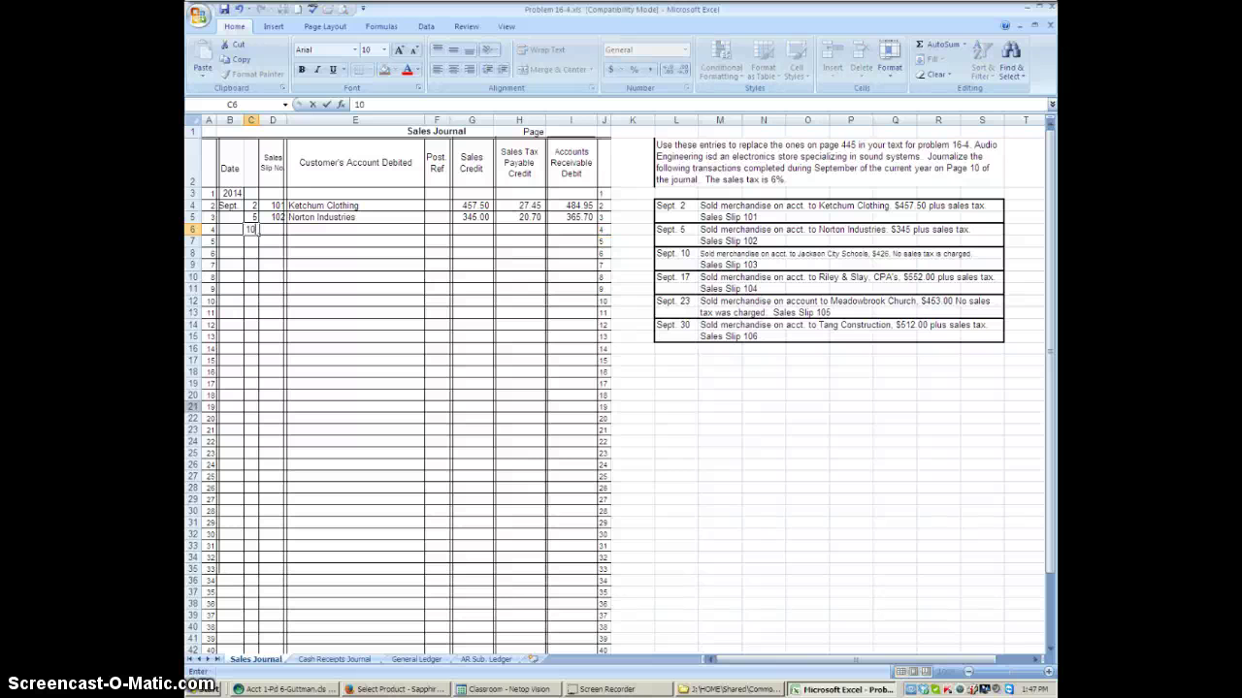
click(272, 229)
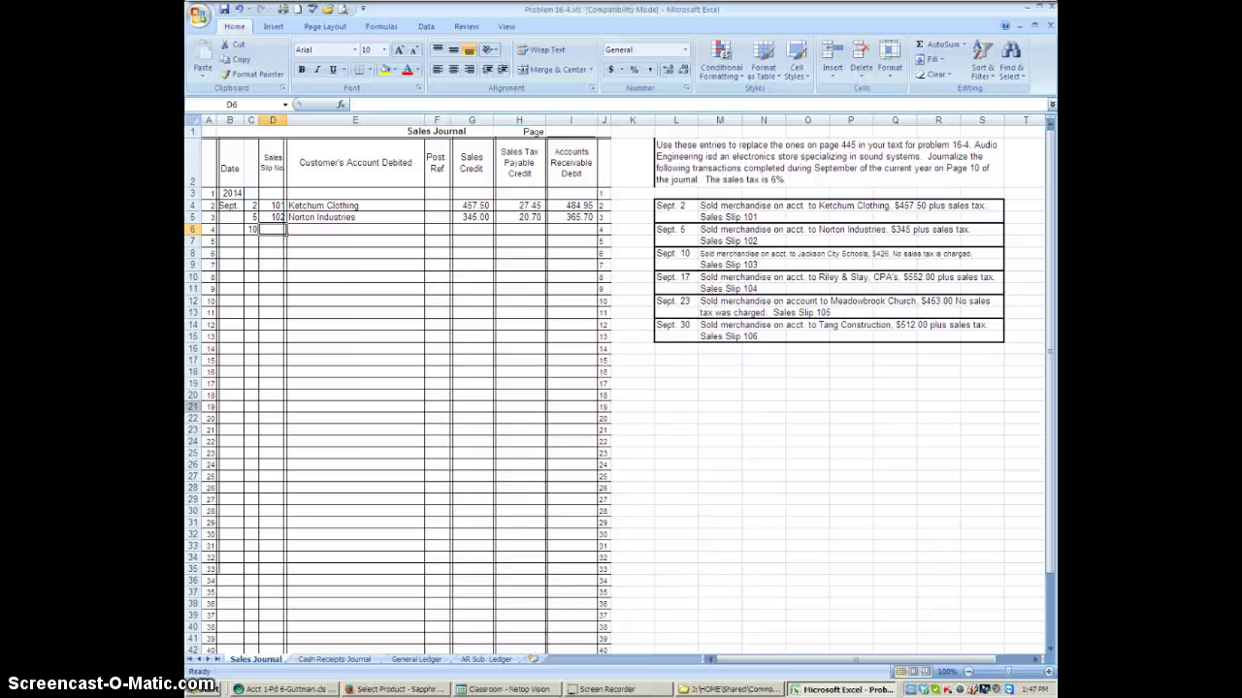
text(103)
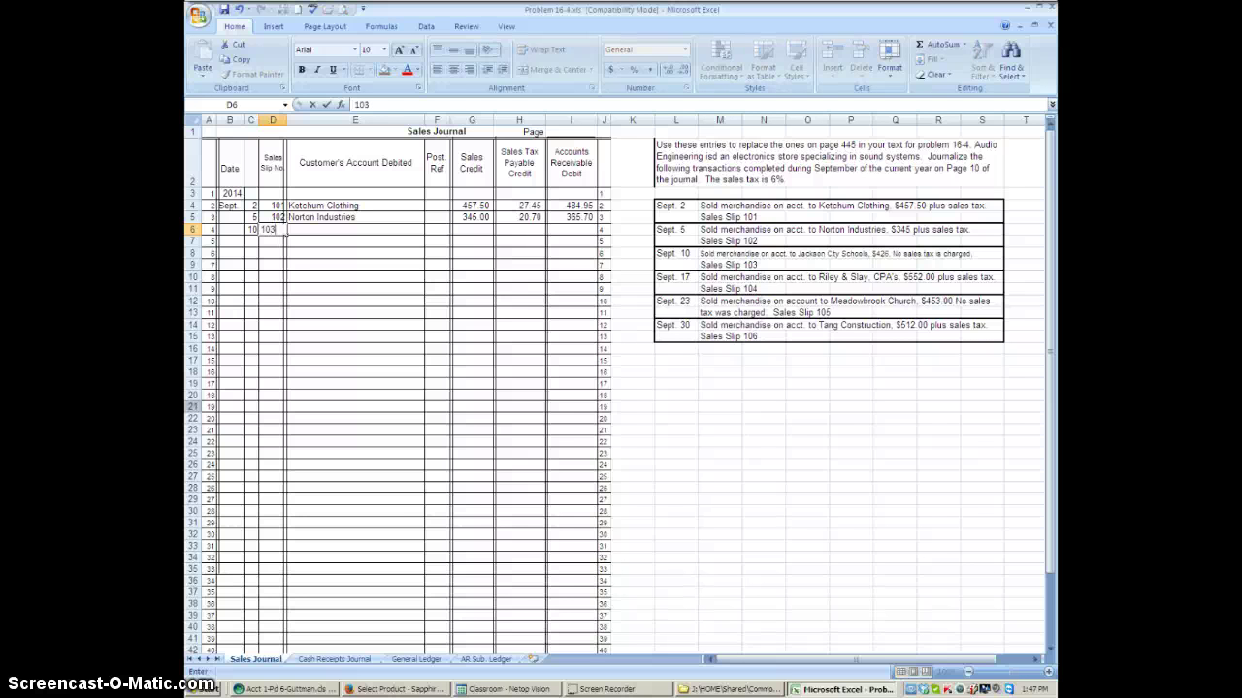
key(Tab)
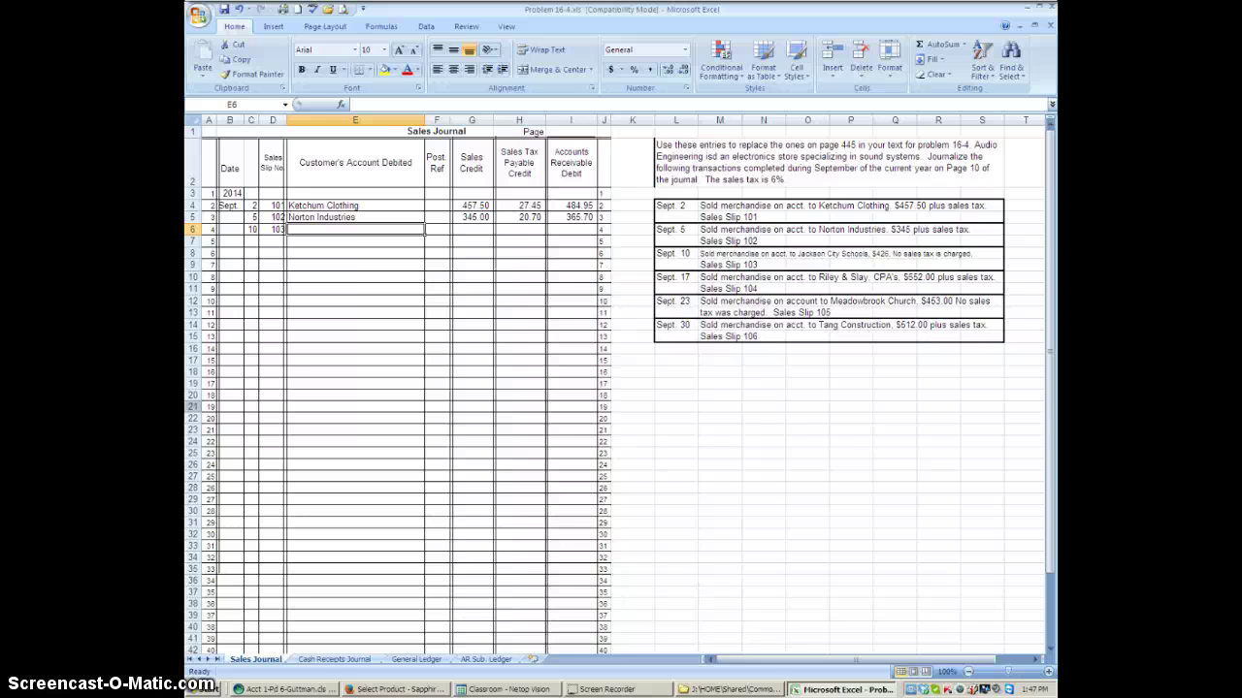
text(ackson C)
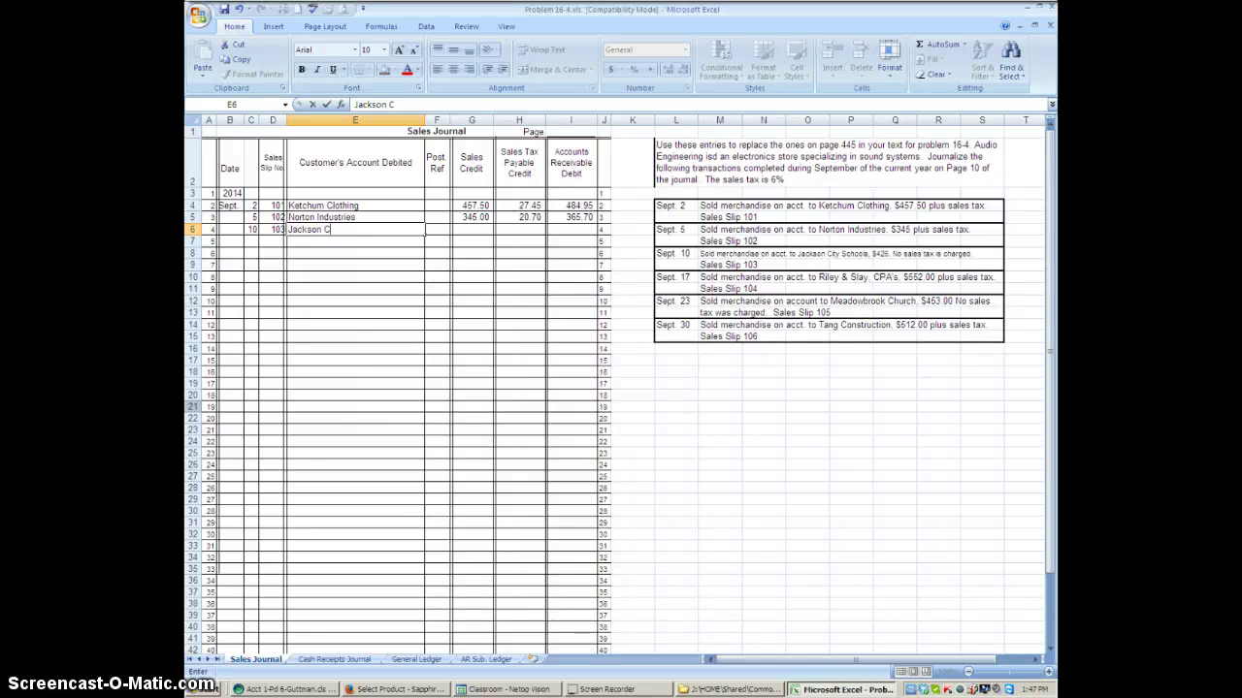
text(ity Schools)
key(Tab)
key(Tab)
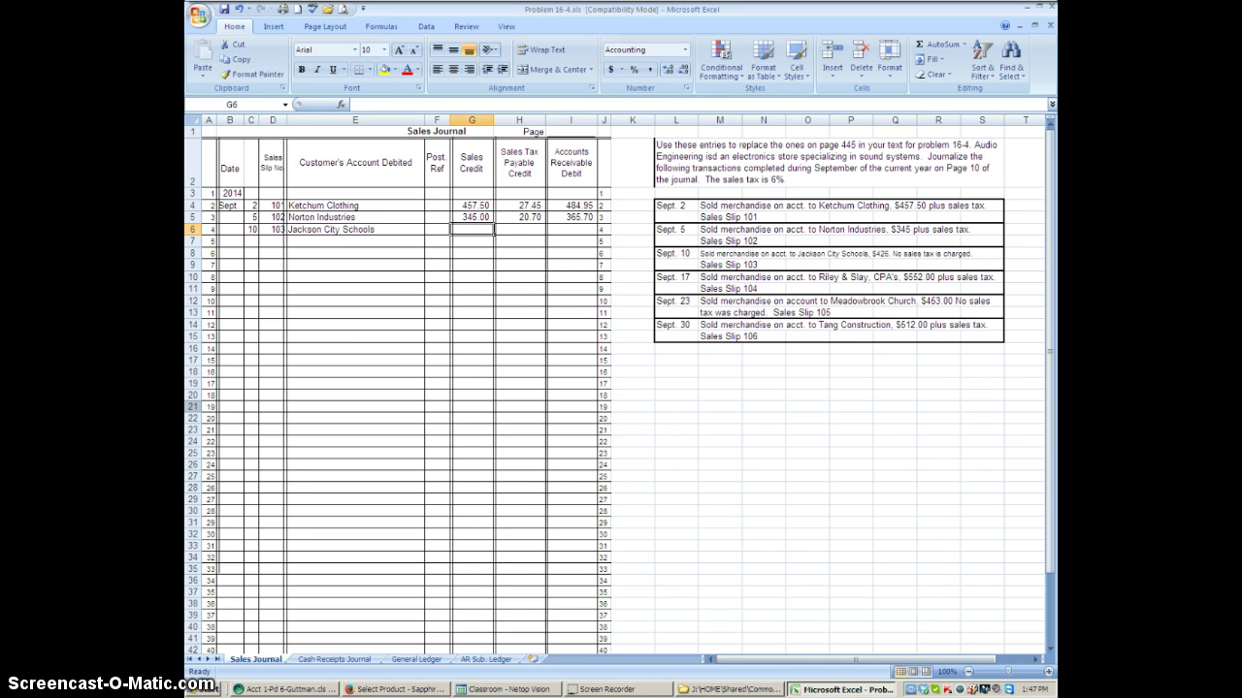
text(42)
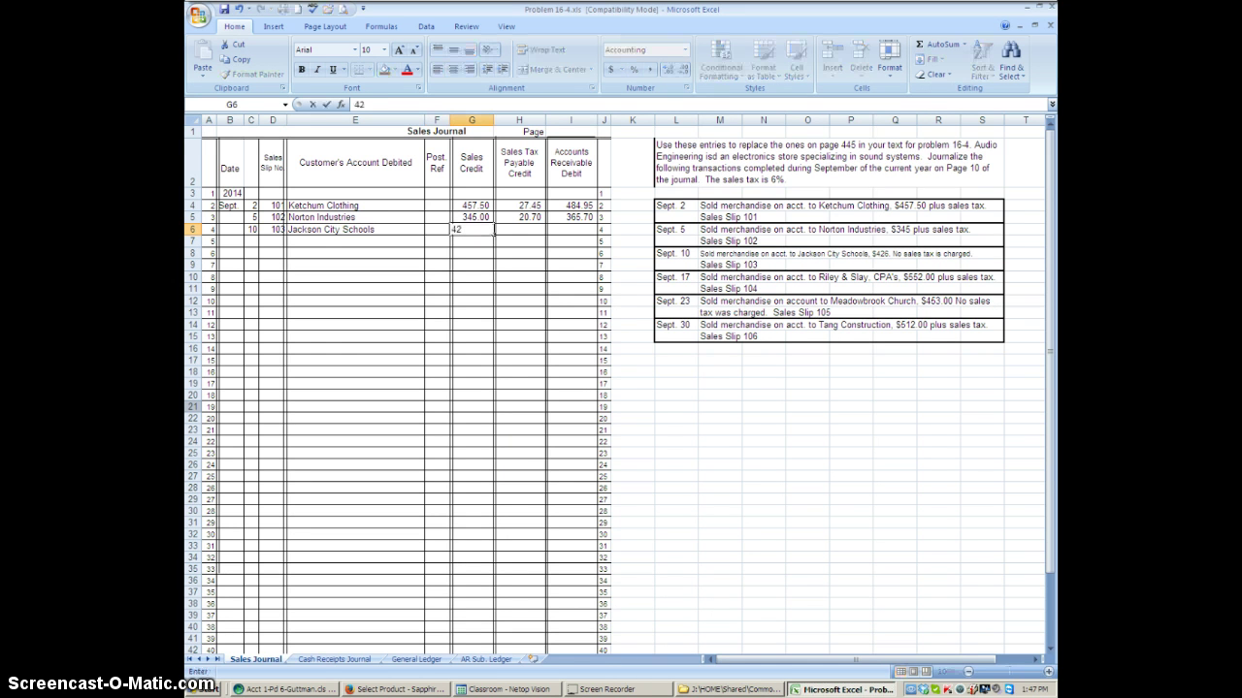
text(6)
key(Tab)
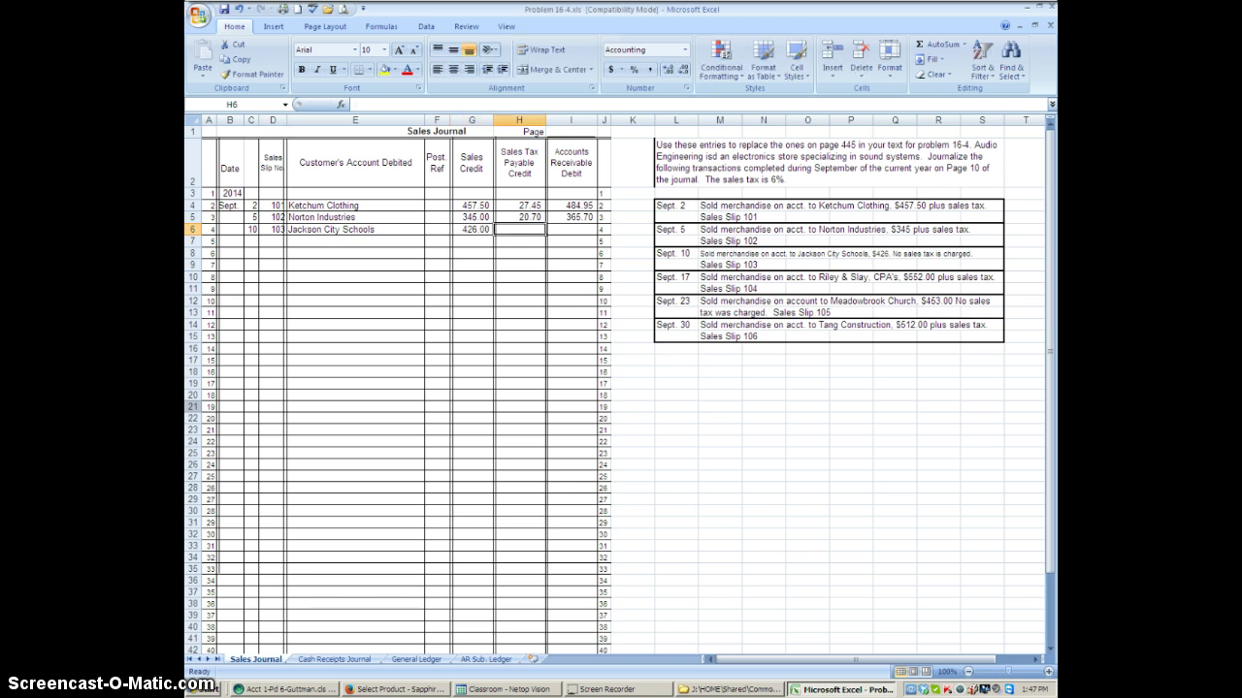
text(0)
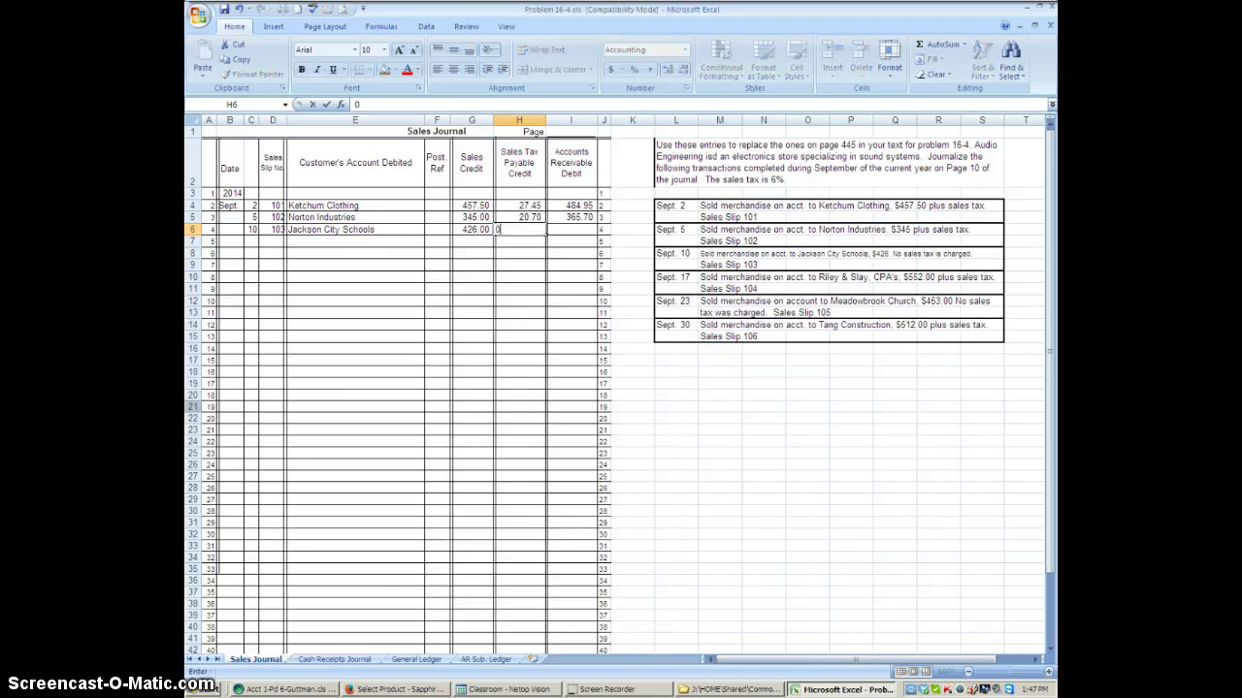
key(Tab)
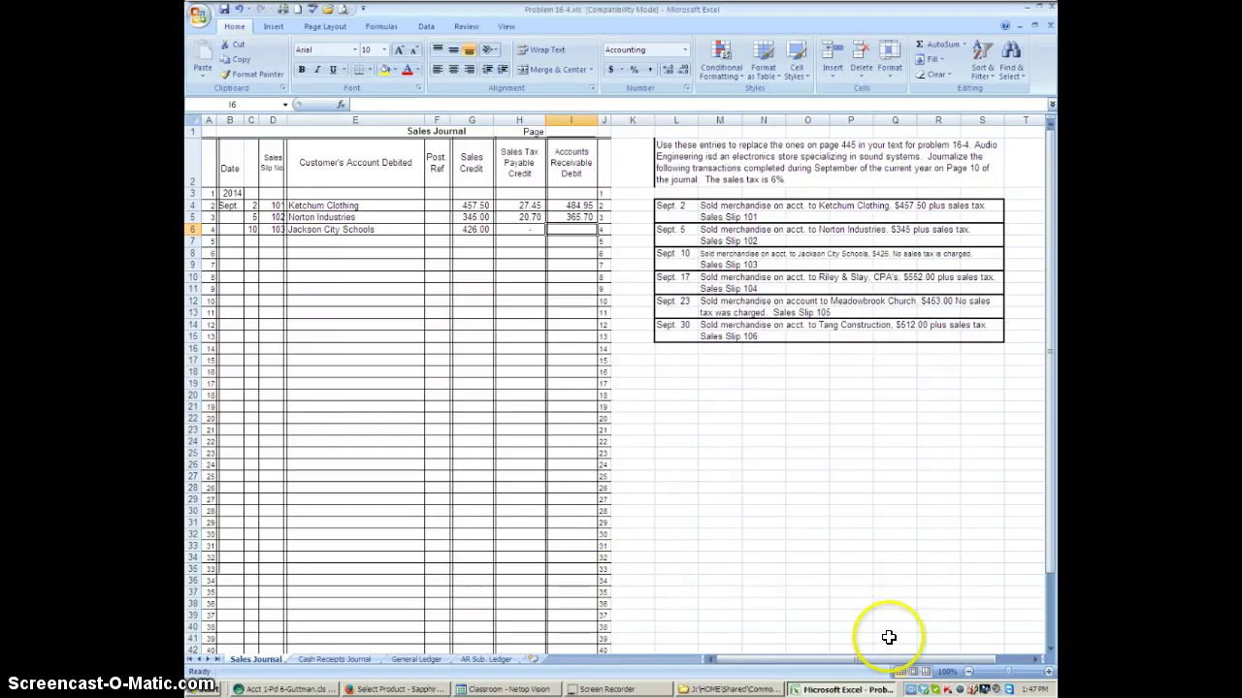
Format the zero tax in H6 as Number (0.00) and fill the receivable SUM down to I6
click(529, 232)
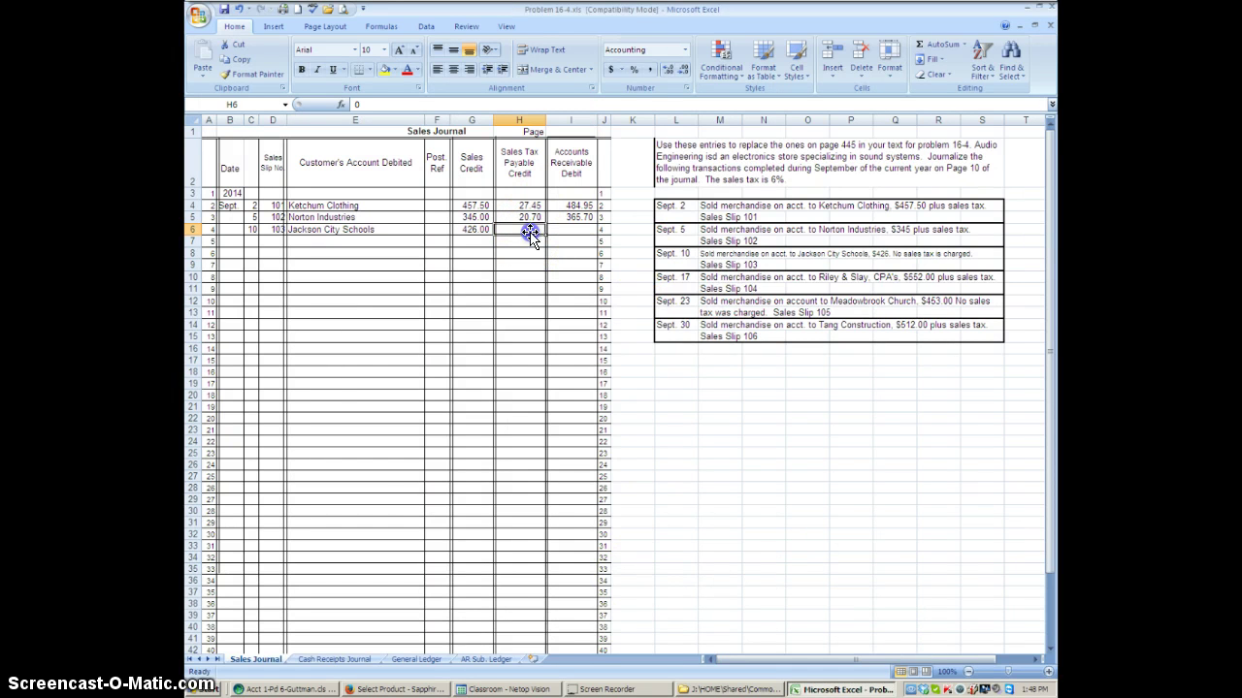
click(685, 50)
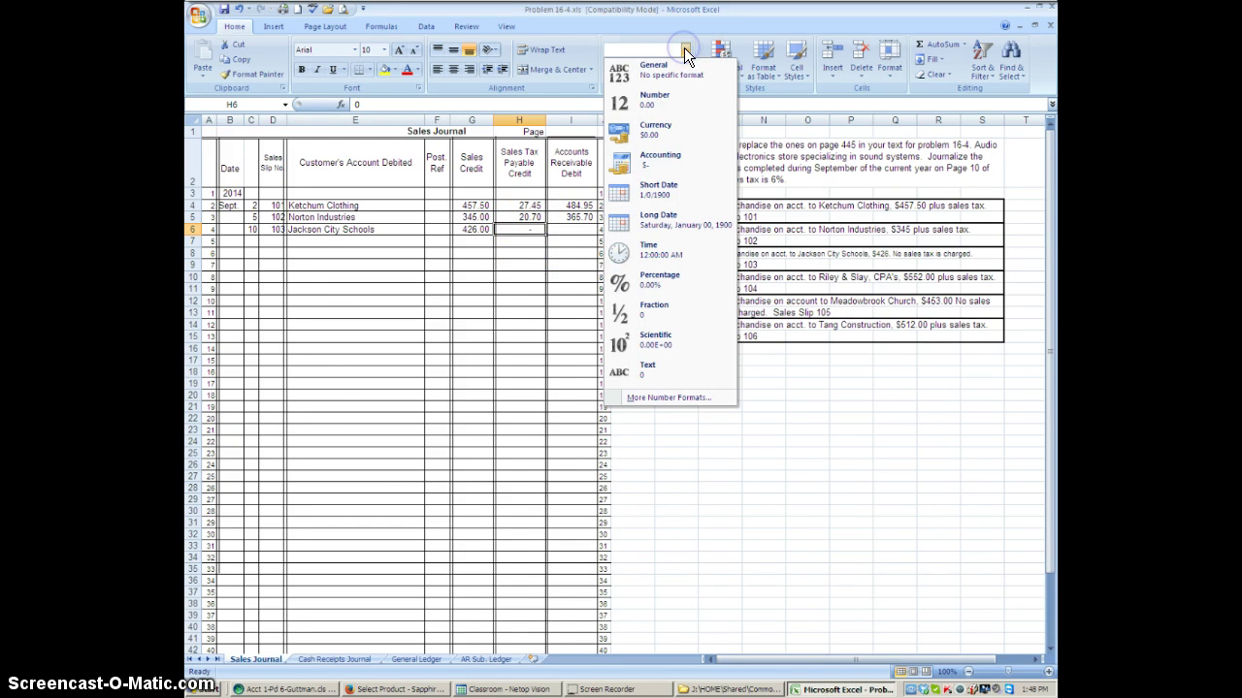
click(657, 97)
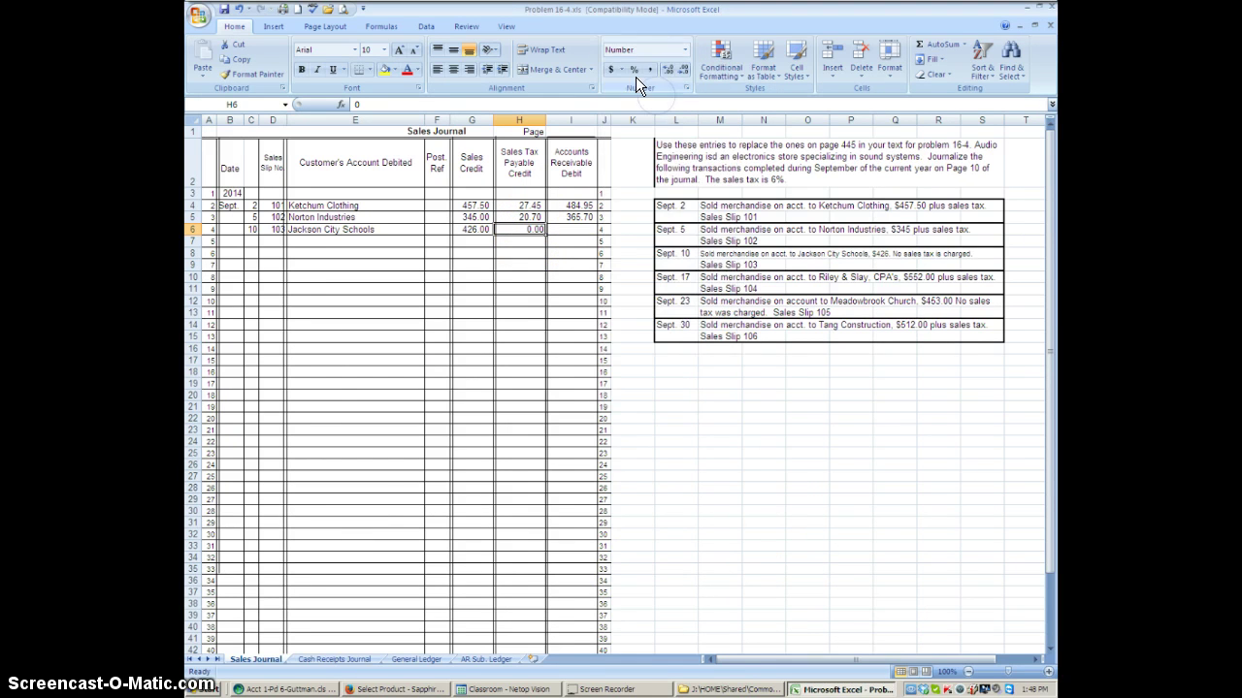
click(579, 229)
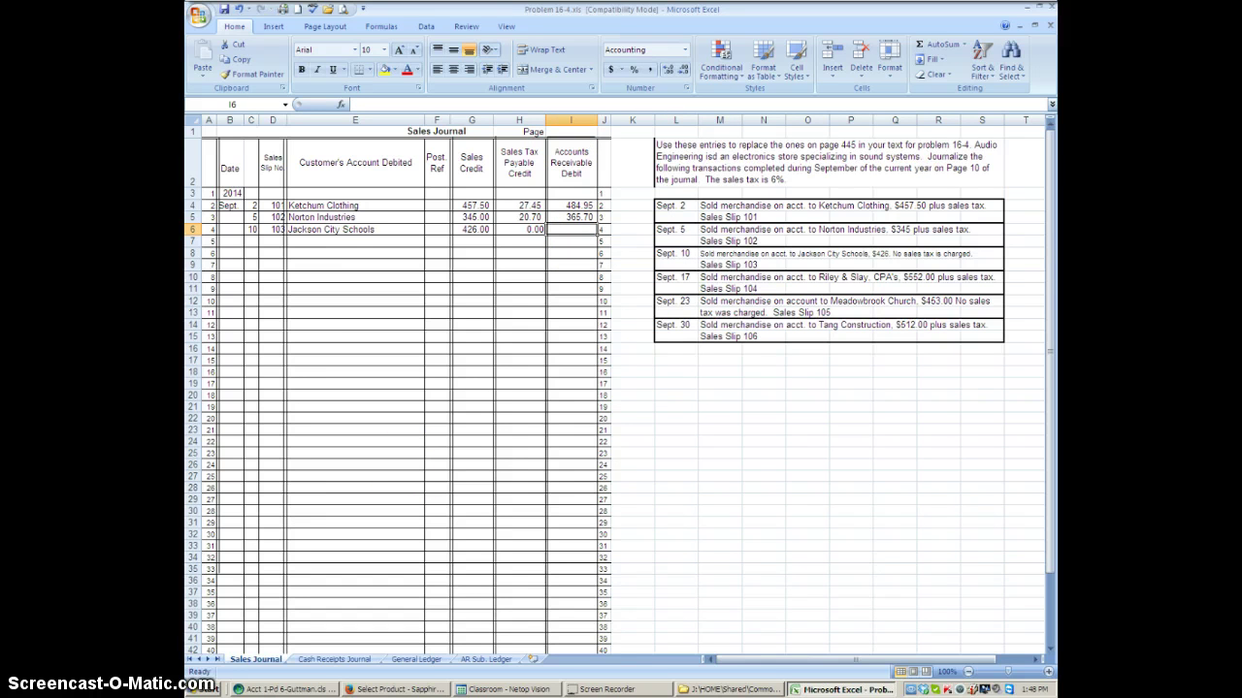
click(578, 217)
drag(599, 224, 599, 236)
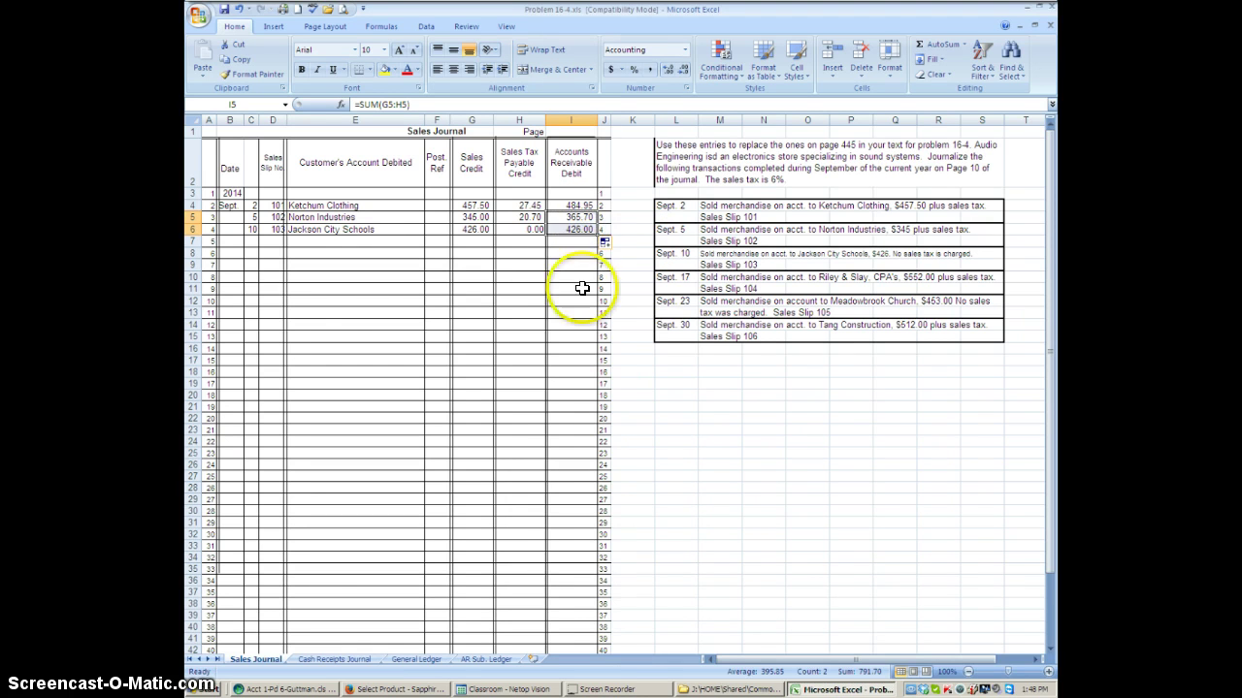
Date the row 7 entry Sept 17 with sales slip 104
click(250, 241)
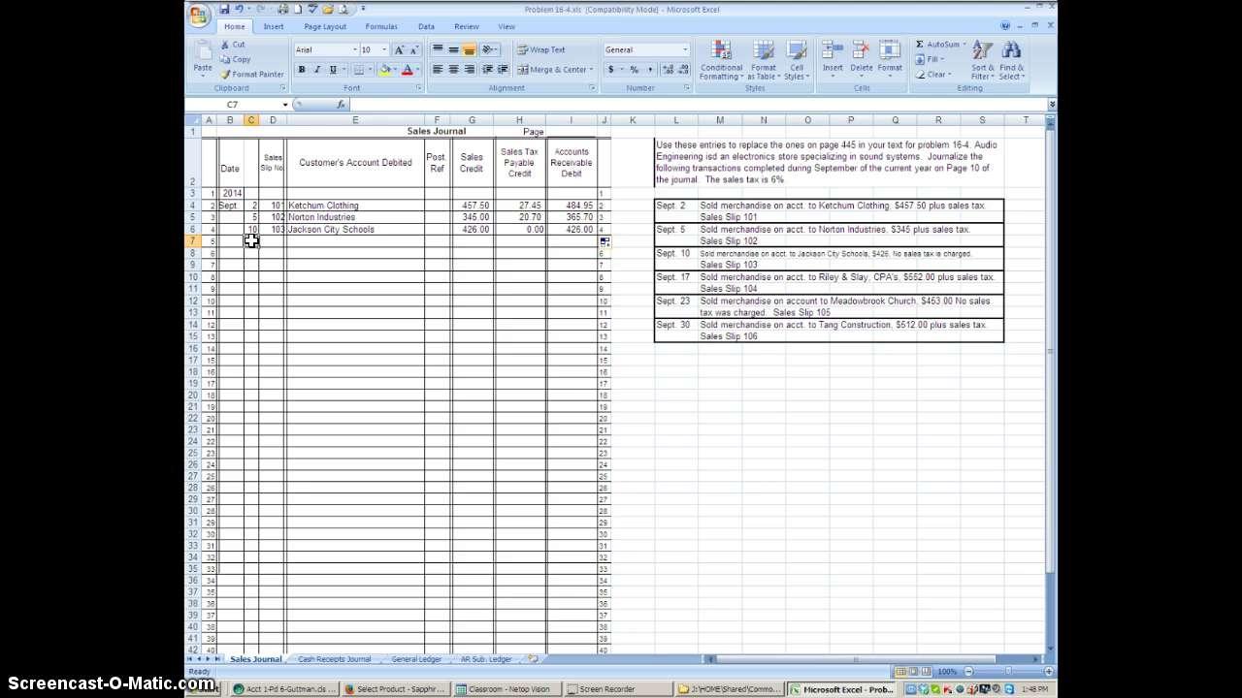
text(17)
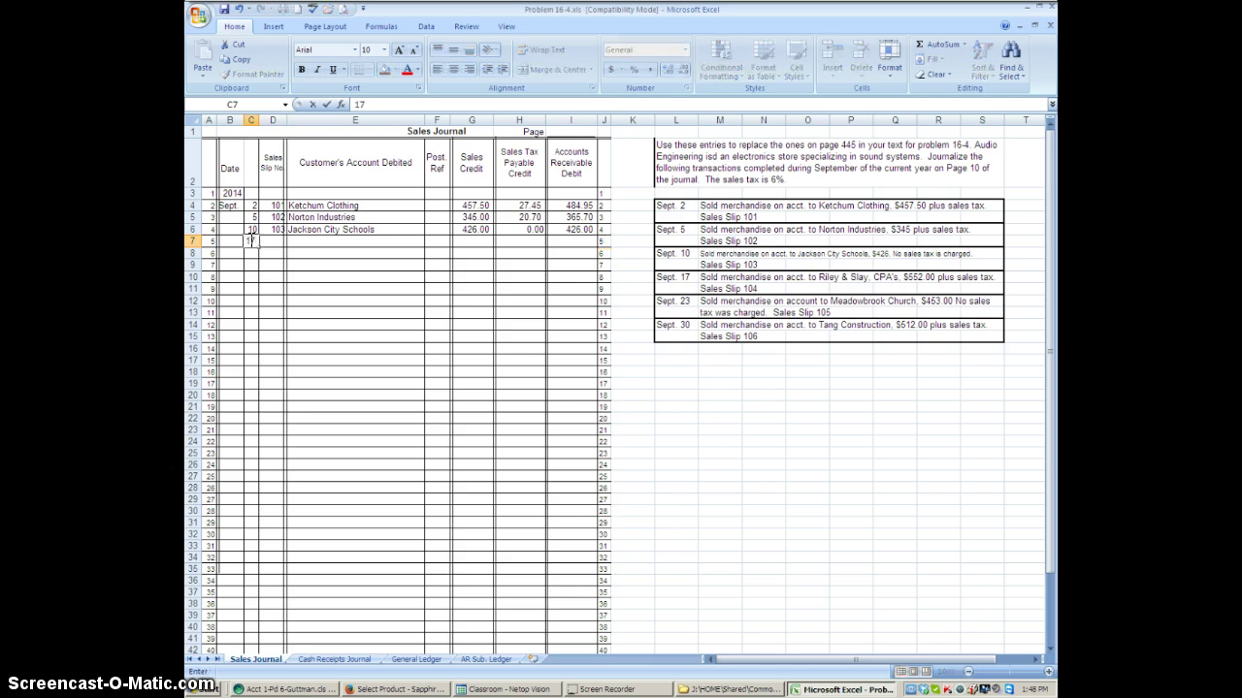
key(Tab)
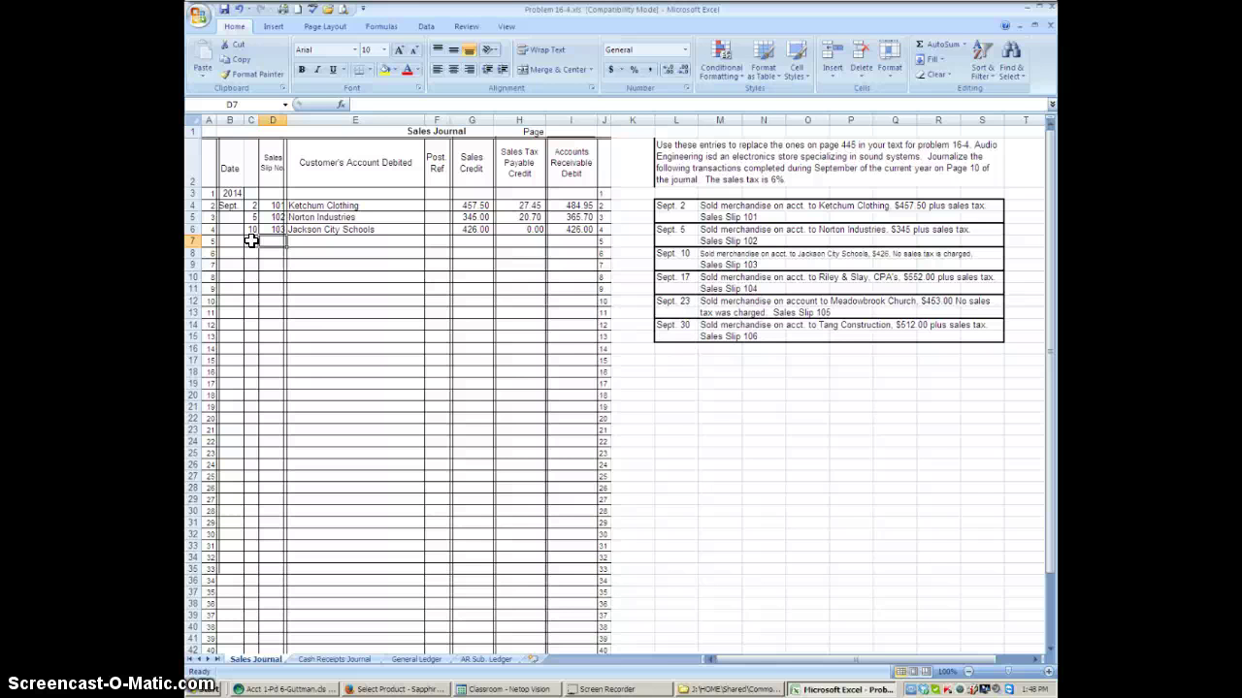
key(Tab)
click(250, 241)
text(17)
click(271, 241)
text(104)
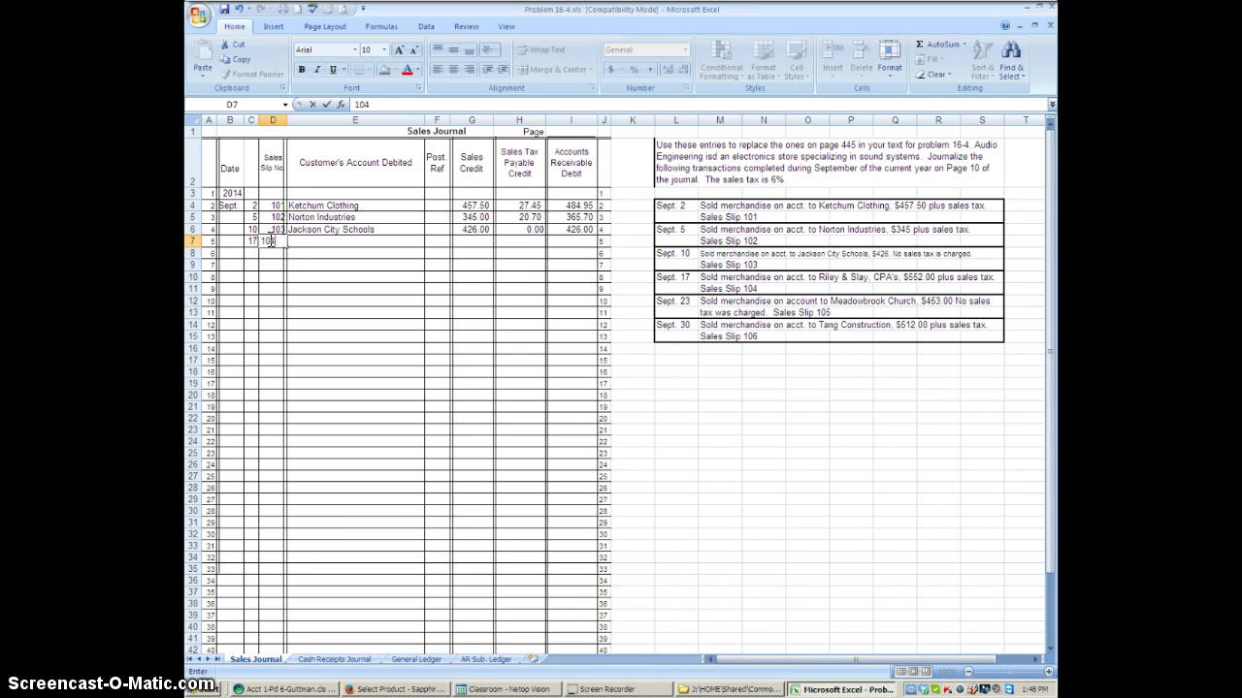
key(Tab)
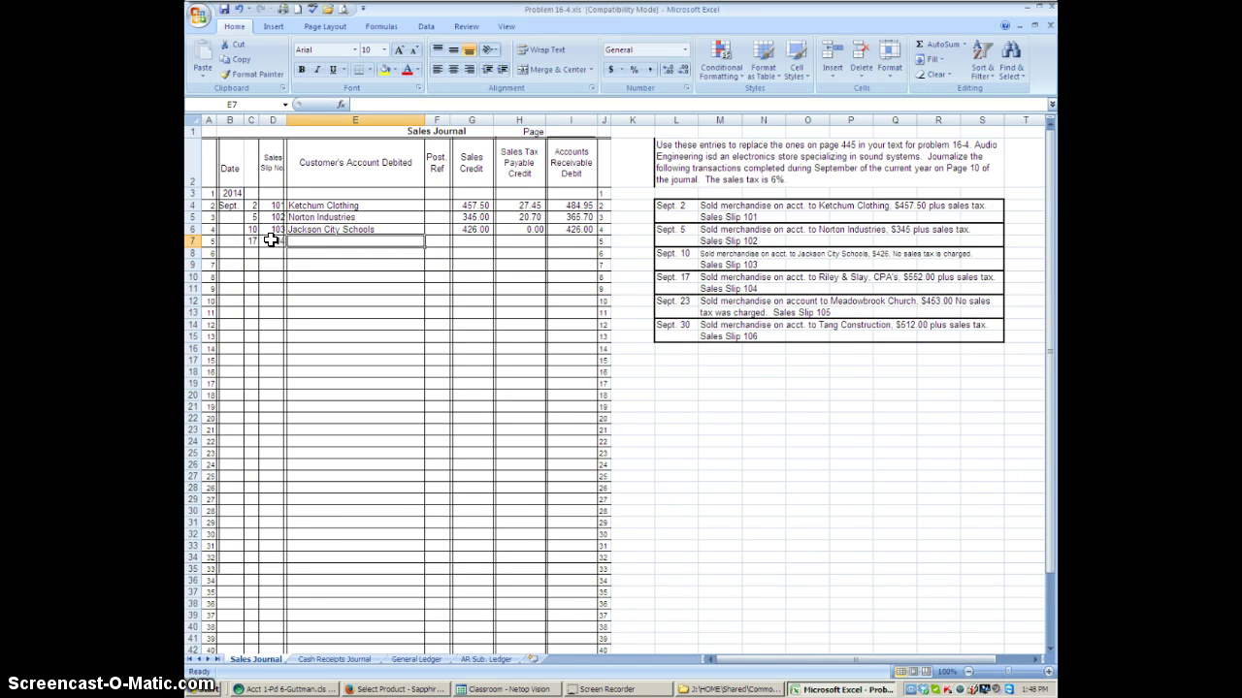
Enter Riley & Slay CPA's as the customer with a 552 sales credit
text(Ri)
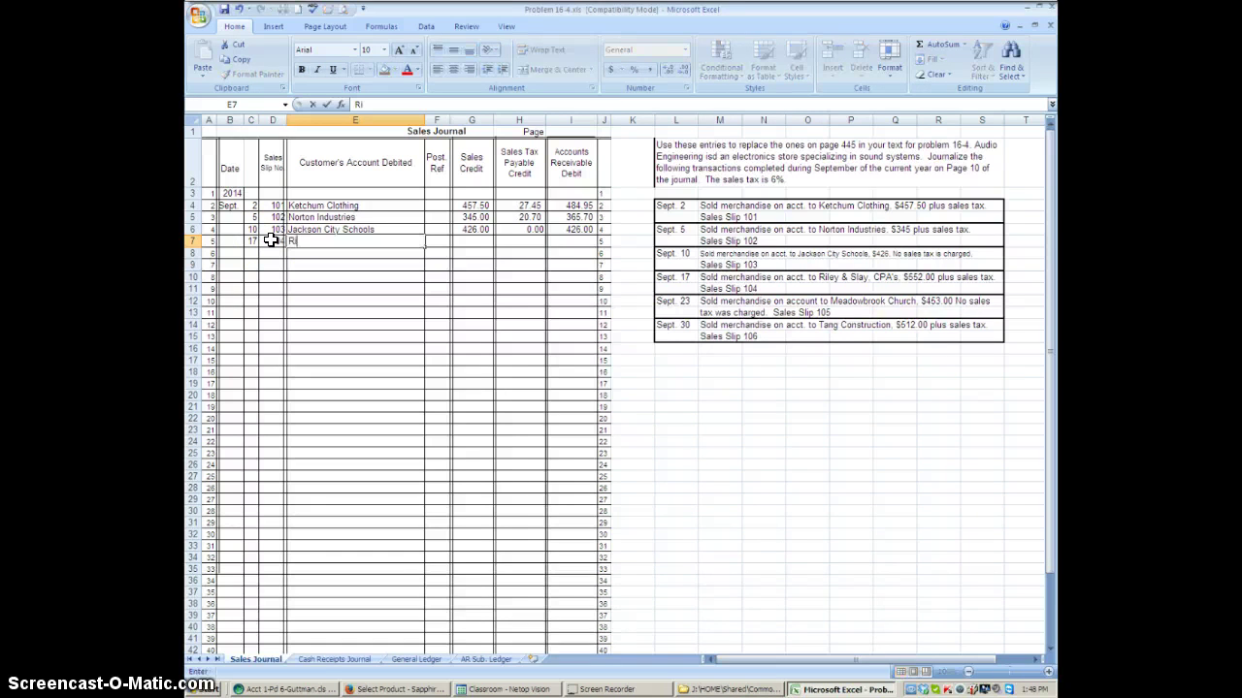
text(ley & Slay CPS)
key(BackSpace)
text(A's)
key(Tab)
key(Tab)
text(552)
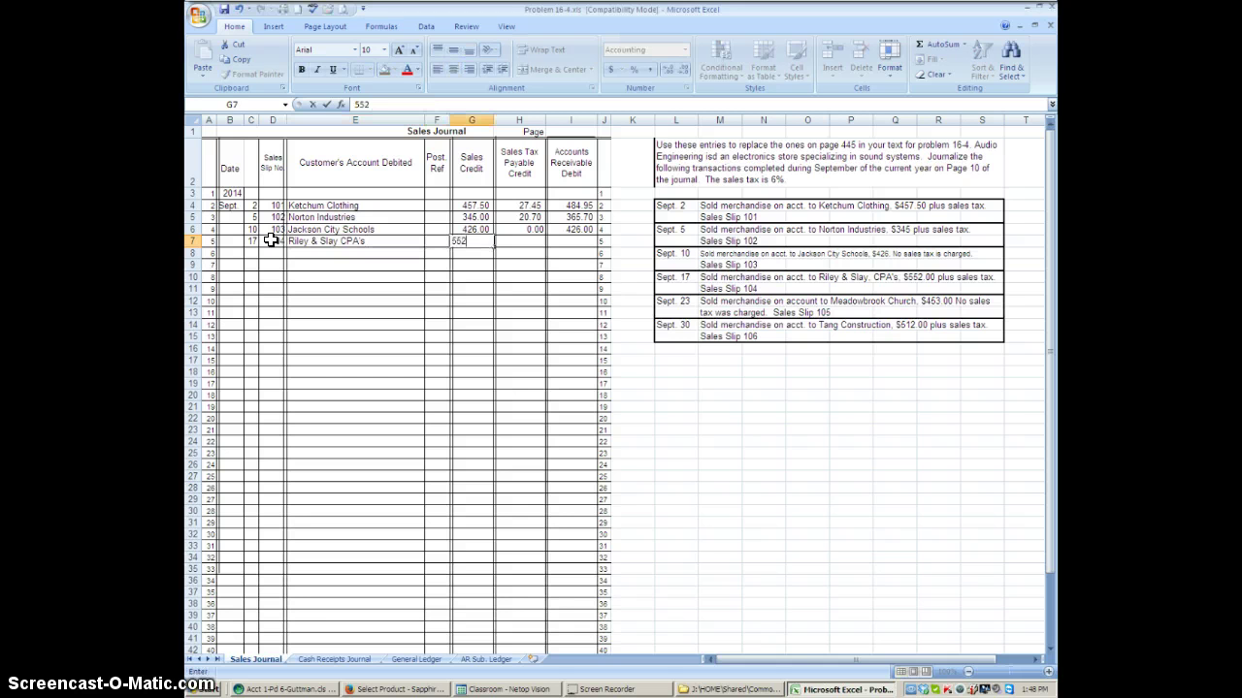
key(Tab)
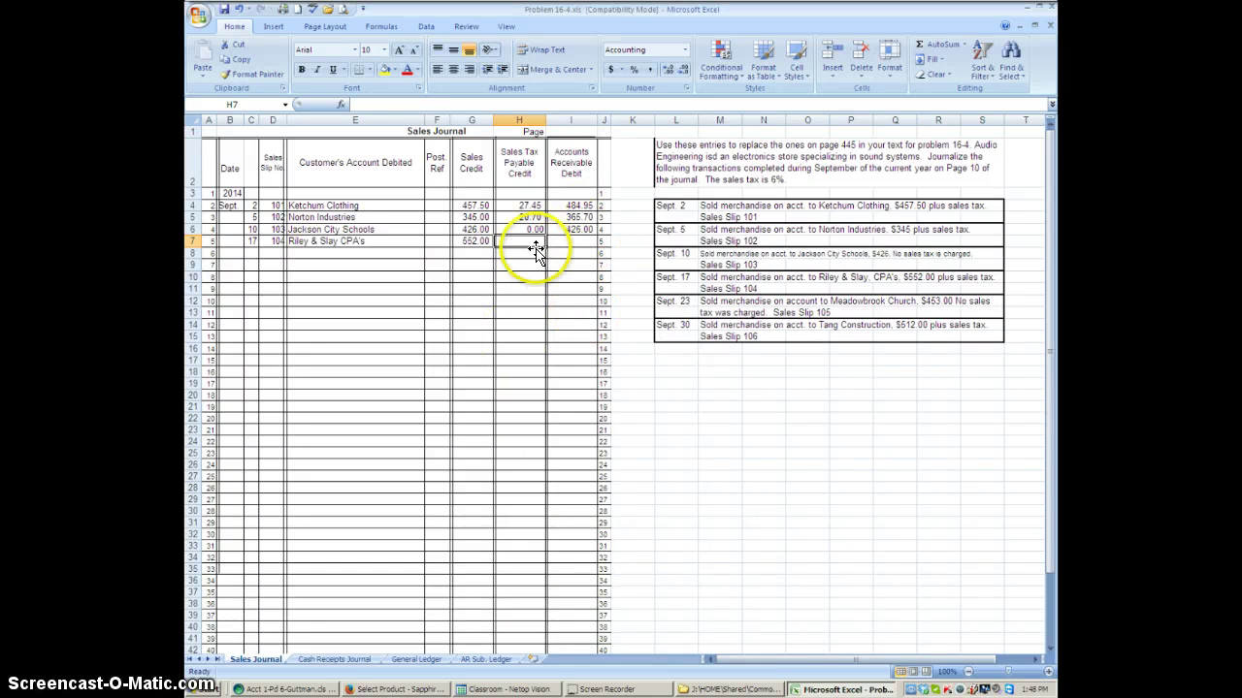
Copy the 6% tax formula from H5 to H7 and fill the SUM to I7, giving 33.12 and 585.12
click(519, 216)
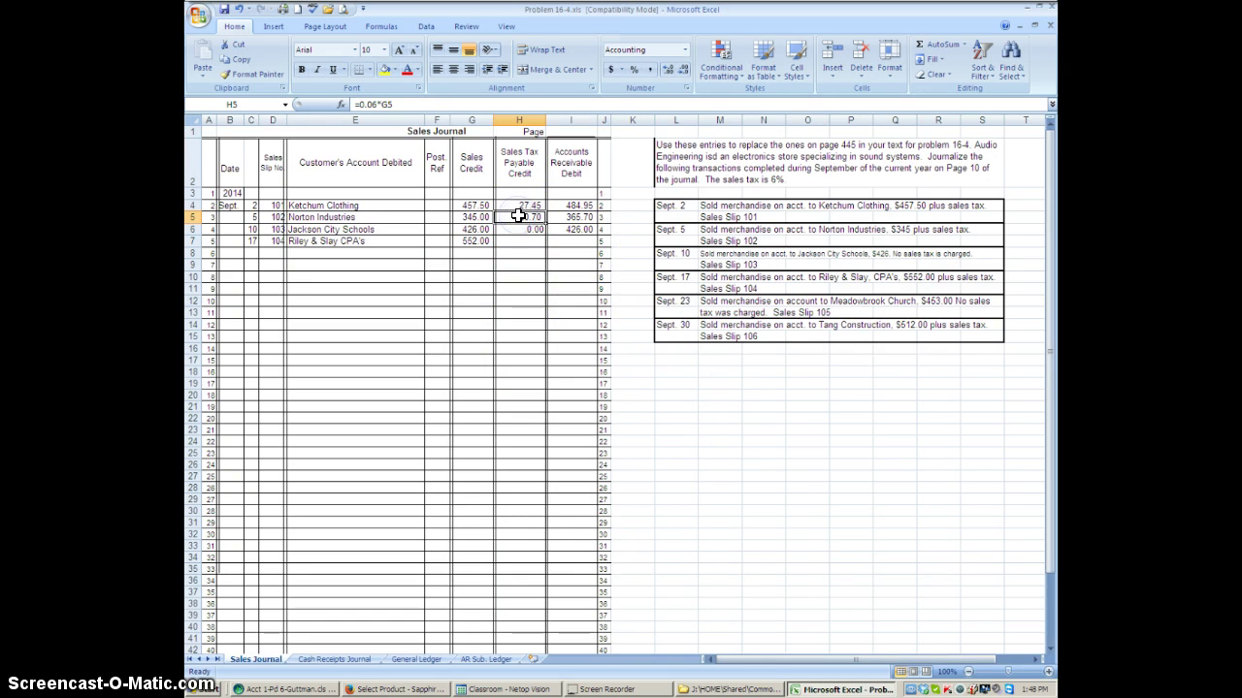
right_click(519, 216)
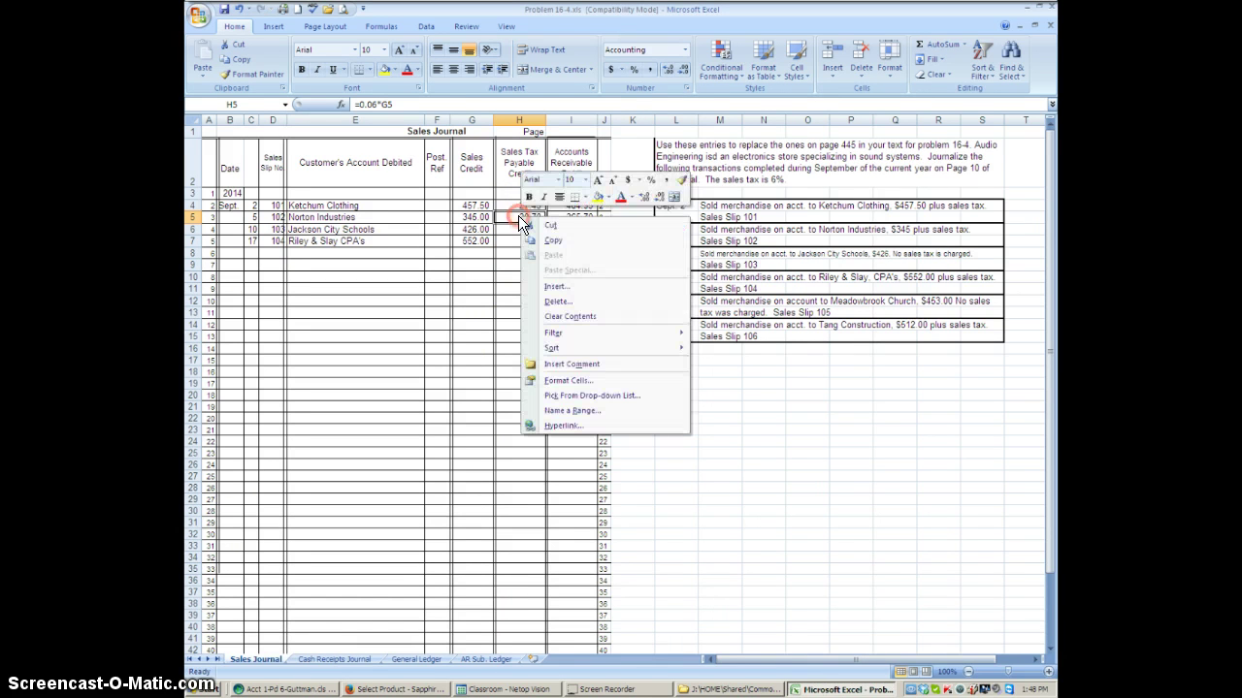
click(551, 239)
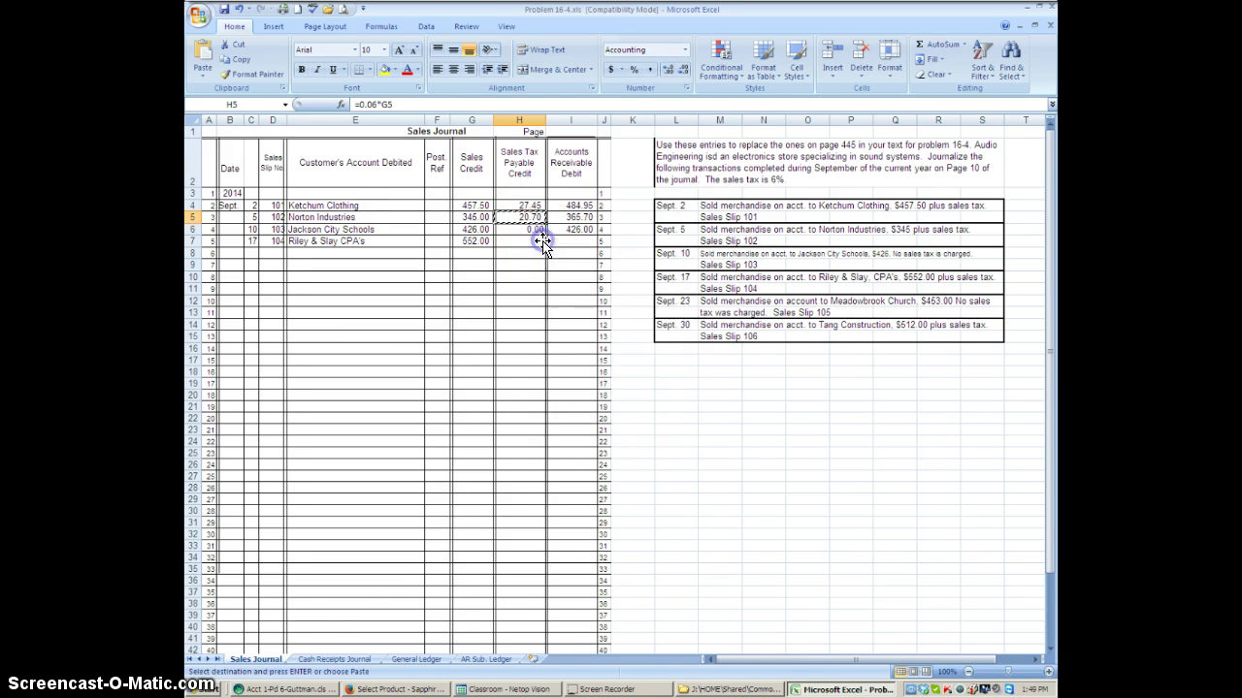
click(524, 241)
right_click(530, 238)
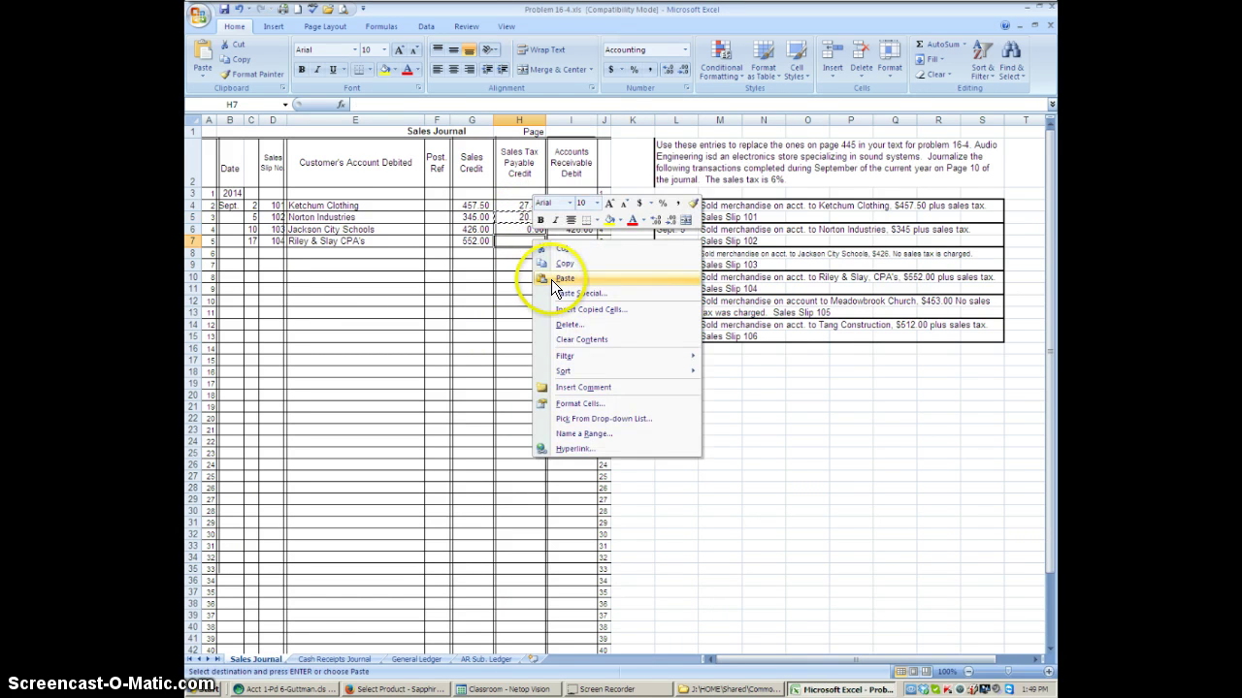
click(551, 279)
click(570, 228)
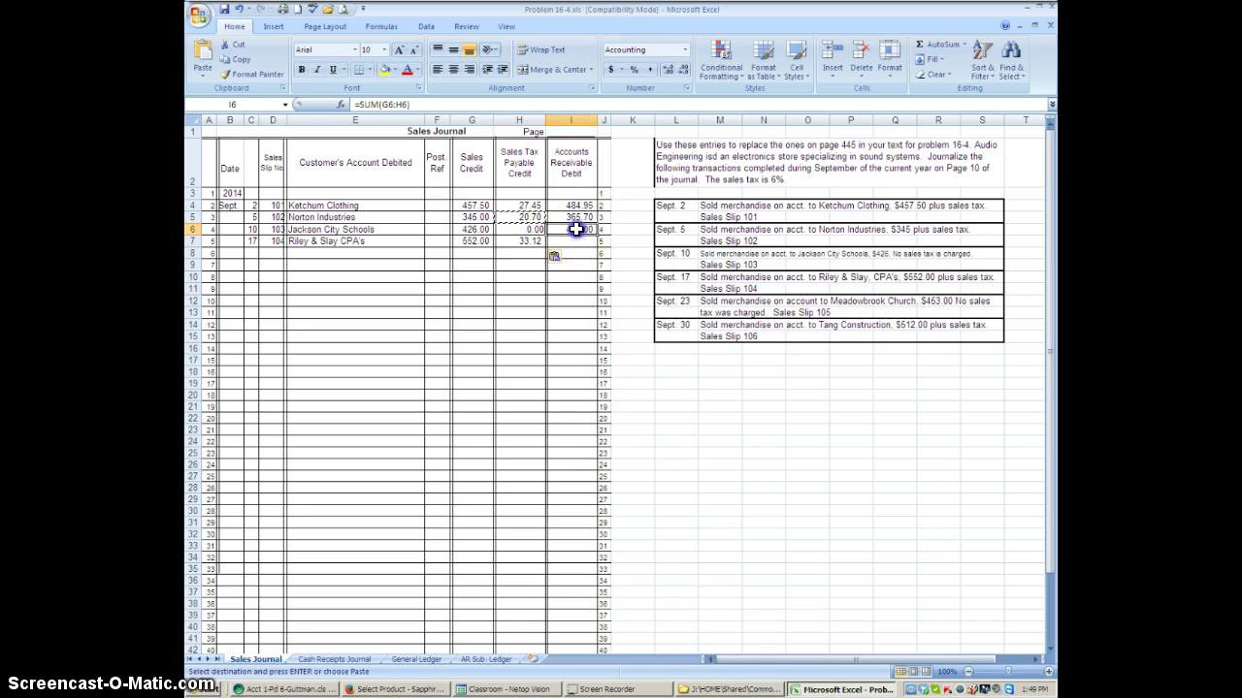
drag(595, 236, 593, 242)
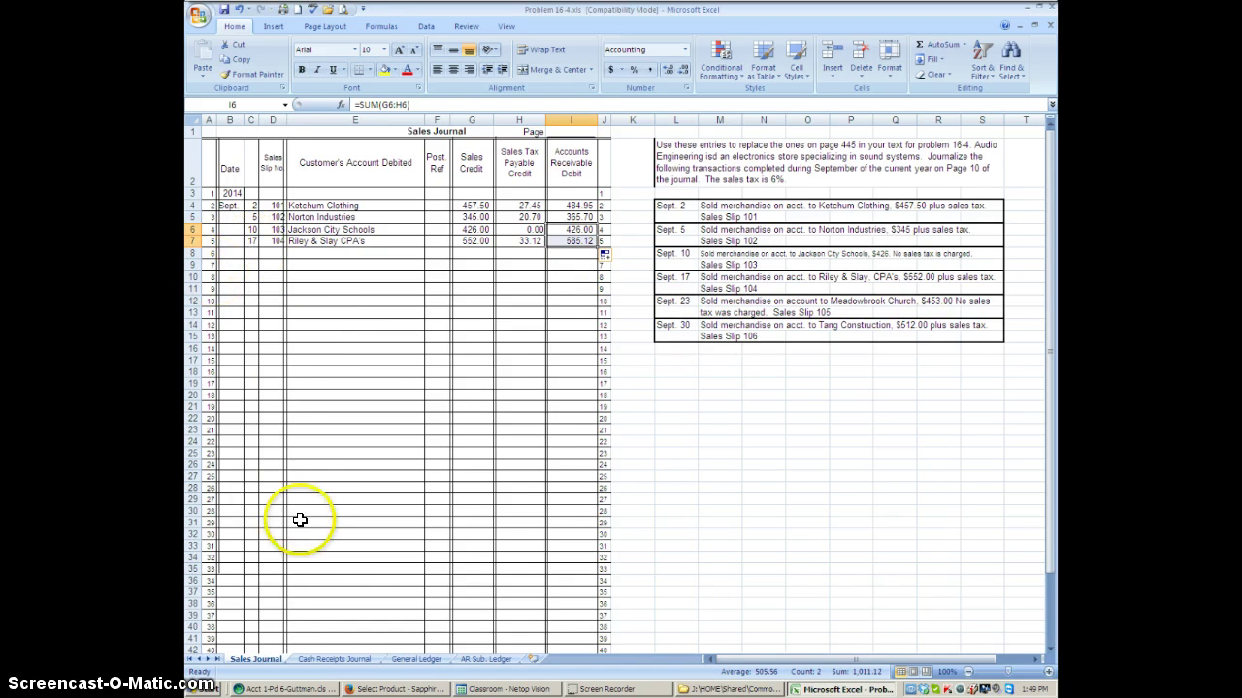
click(829, 690)
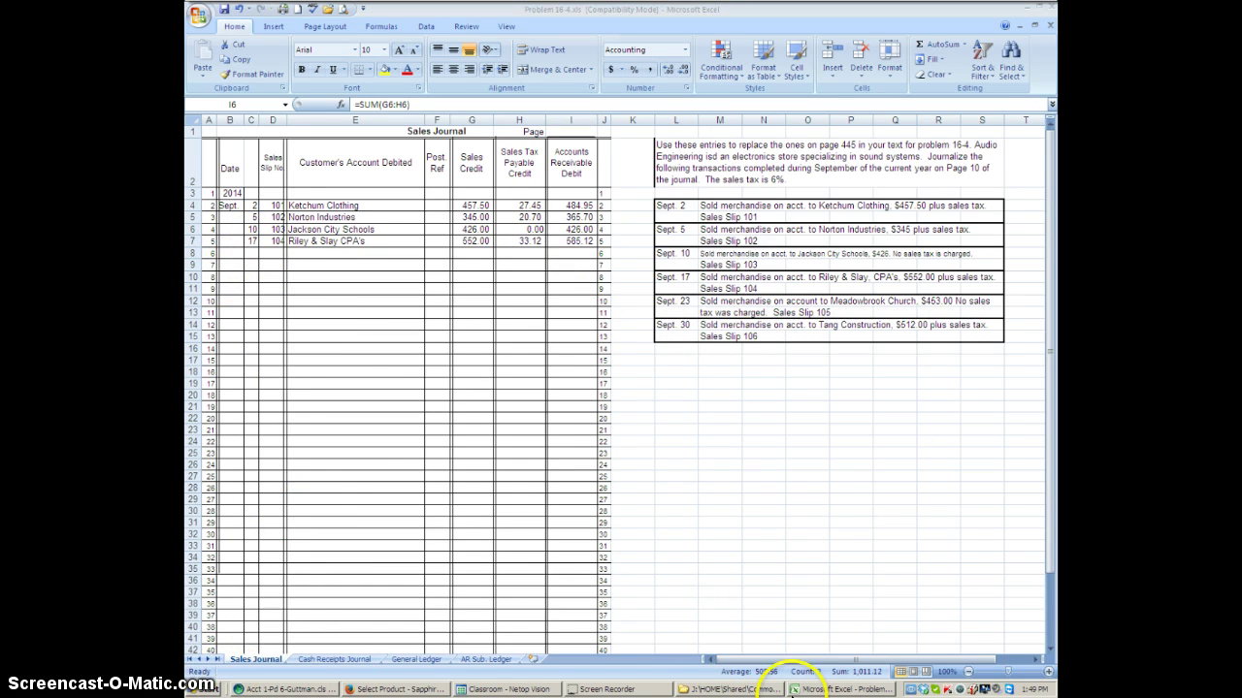
click(830, 690)
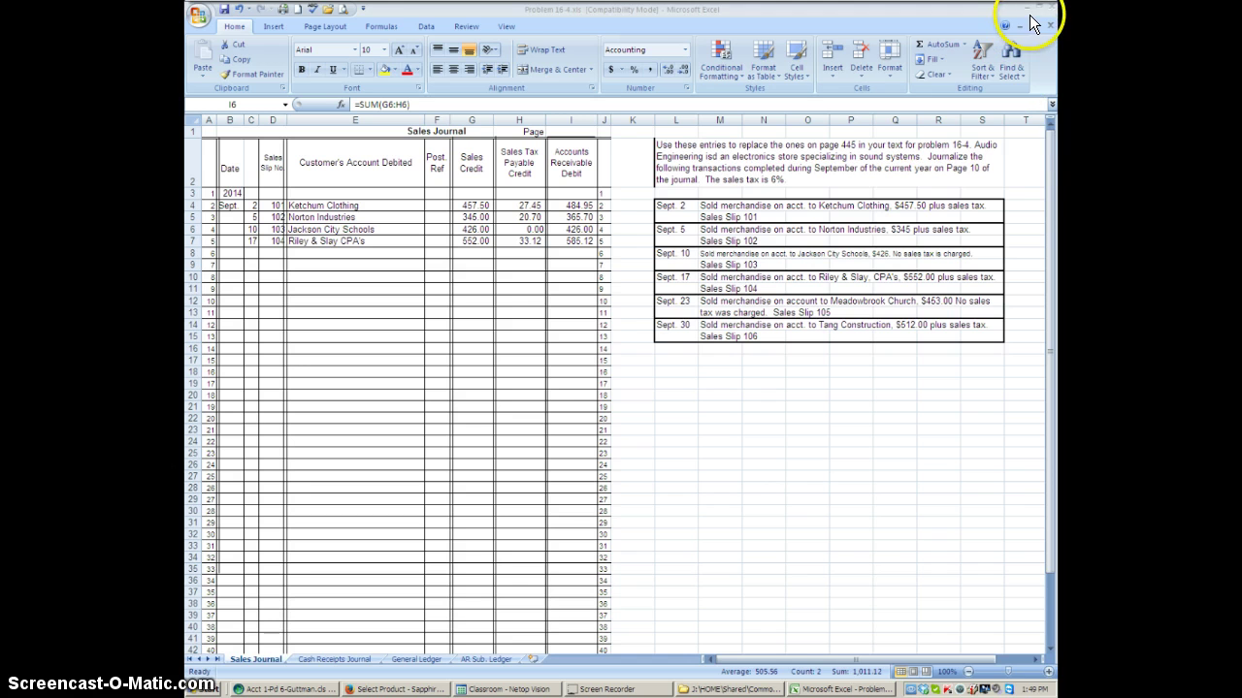
click(842, 671)
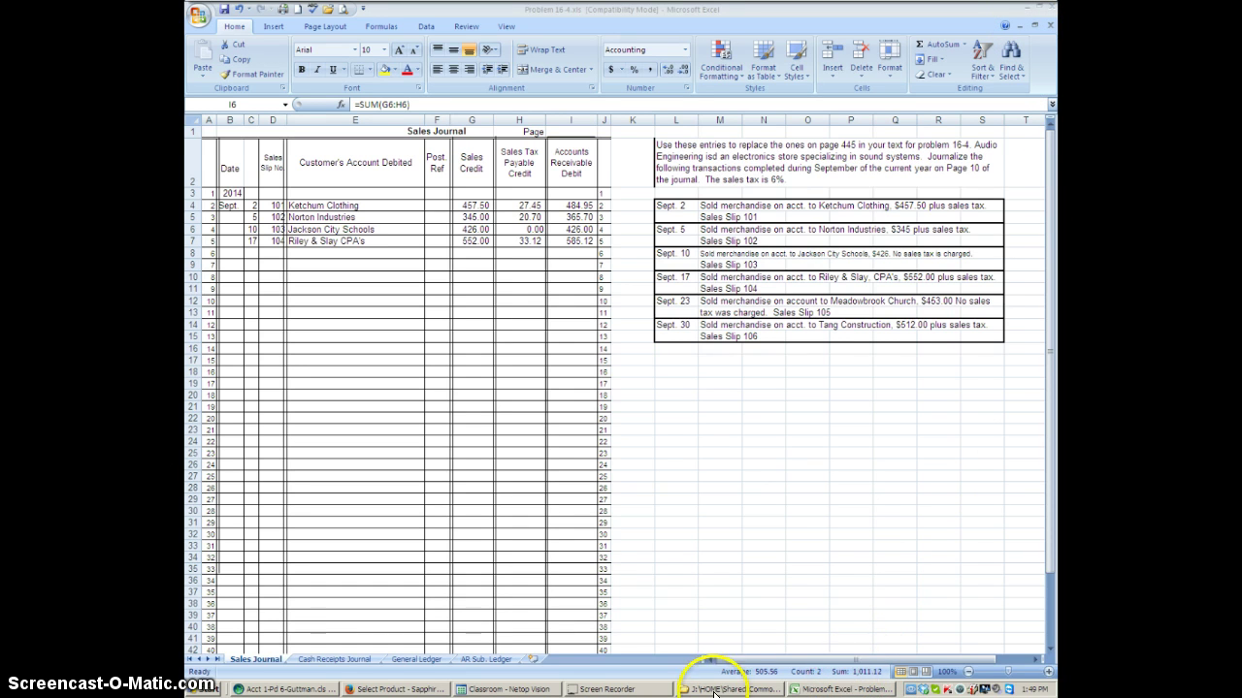
click(636, 692)
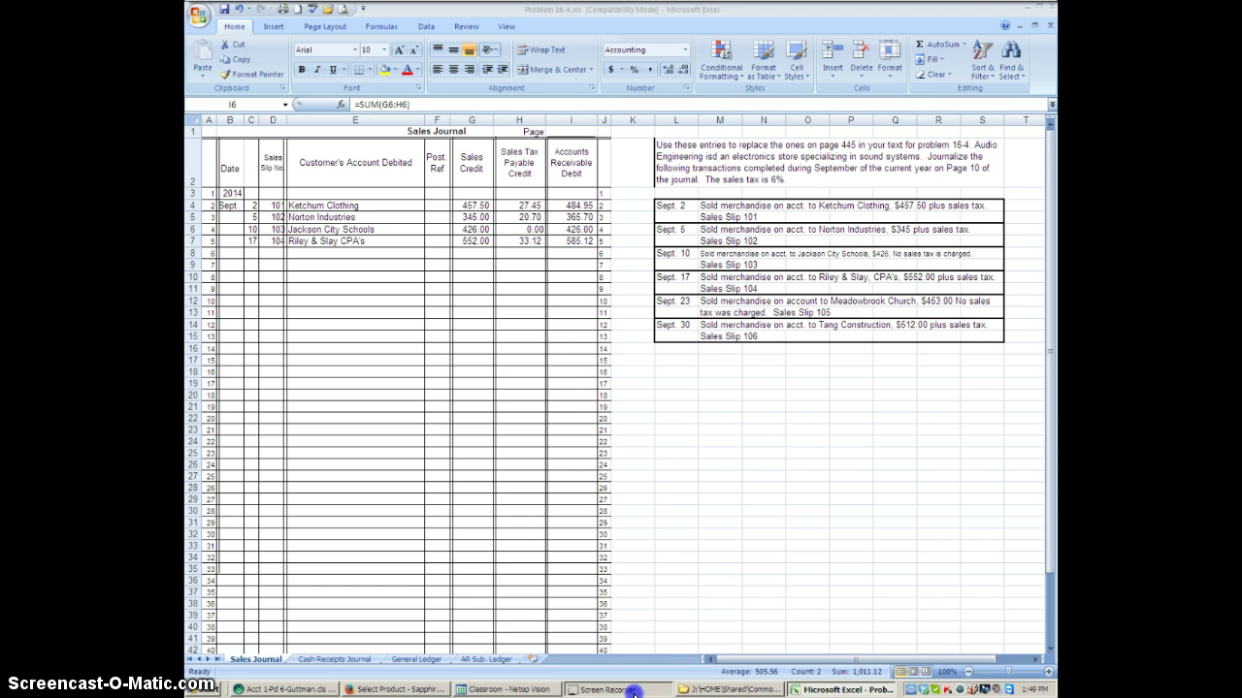